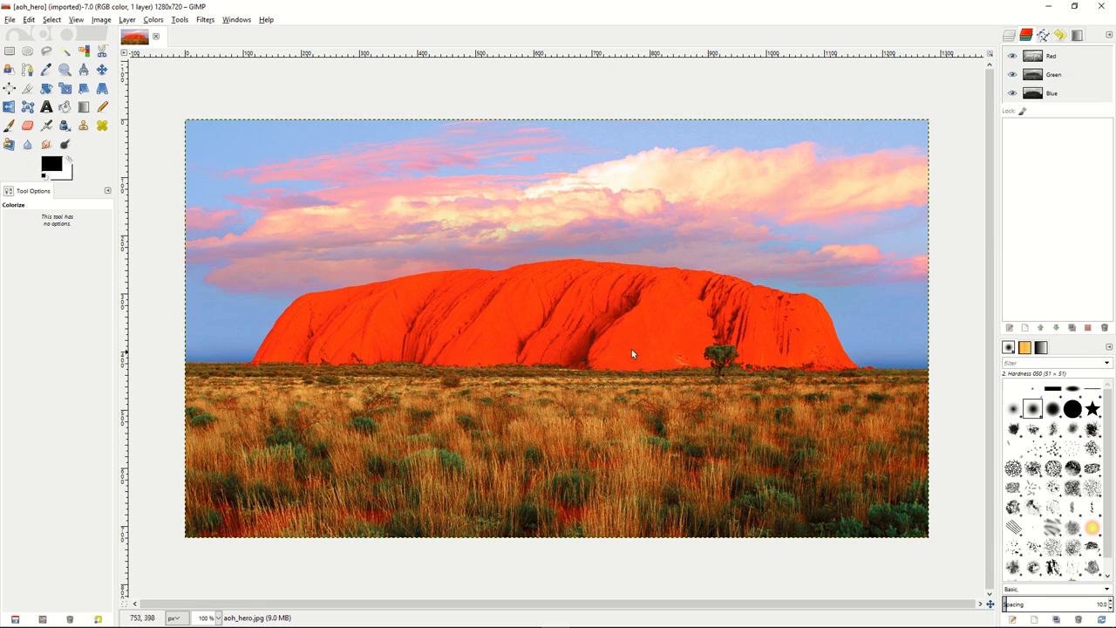
Step: Duplicate the aoh_hero.jpg layer
left_click(1008, 37)
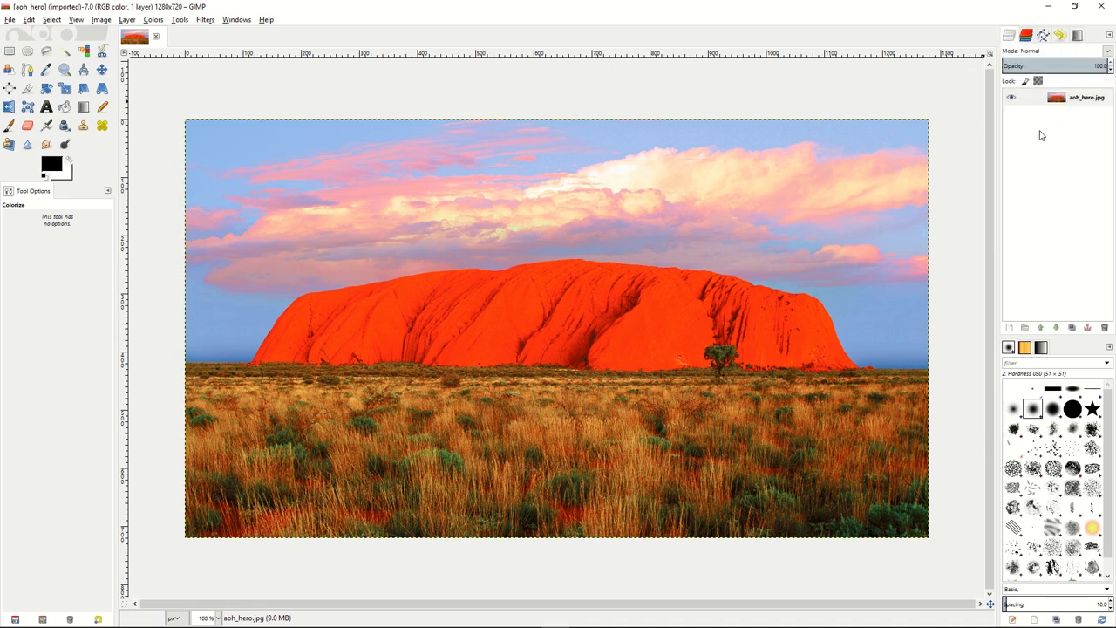
left_click(1036, 101)
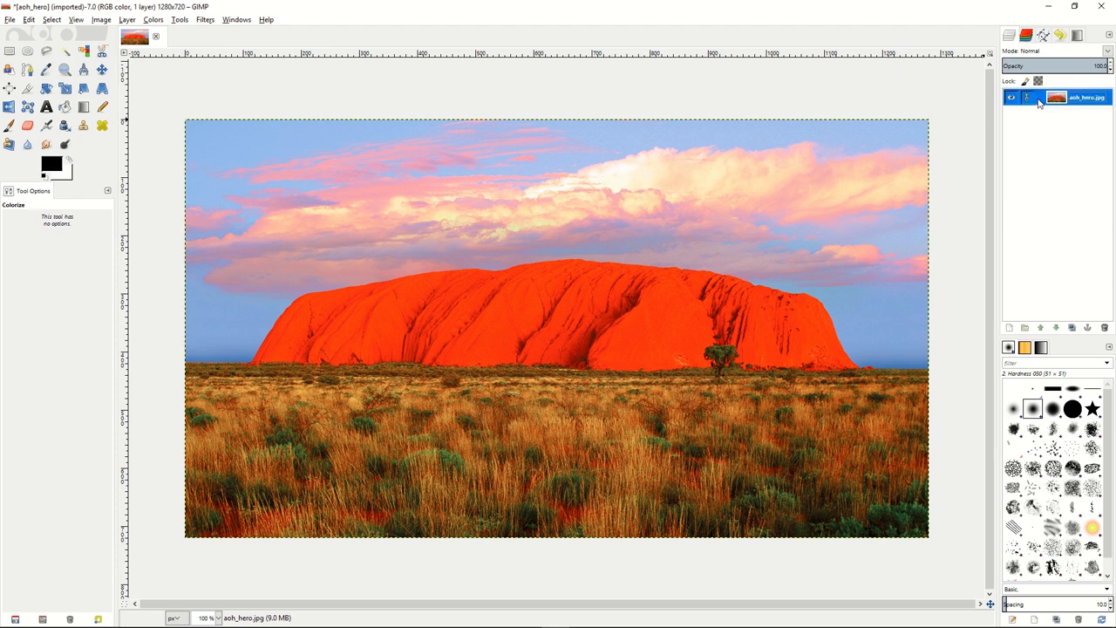
right_click(1039, 101)
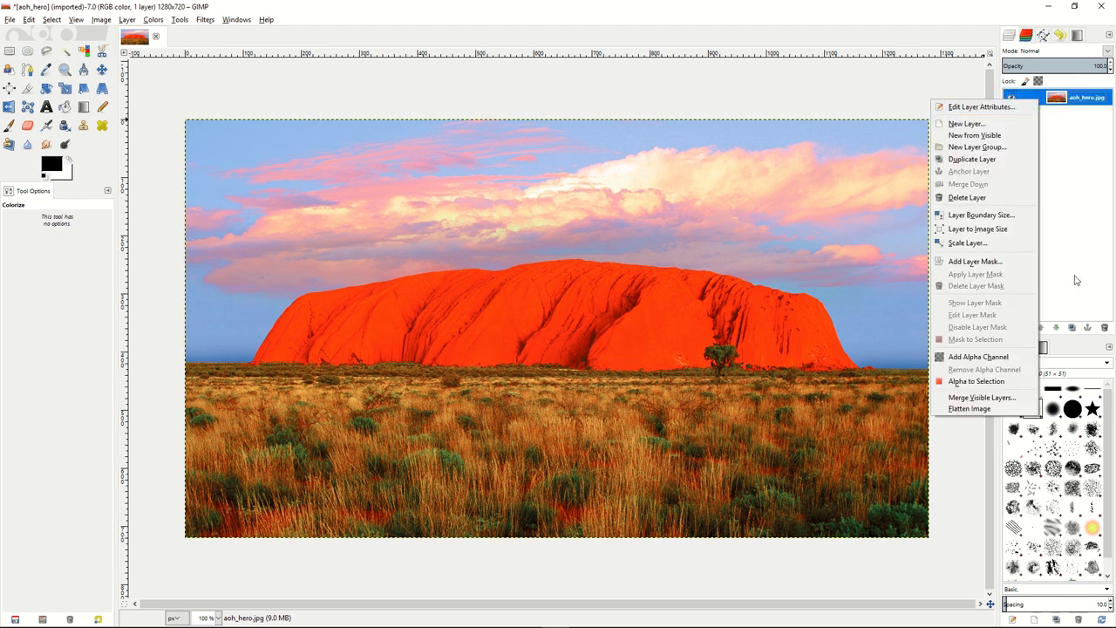
left_click(971, 158)
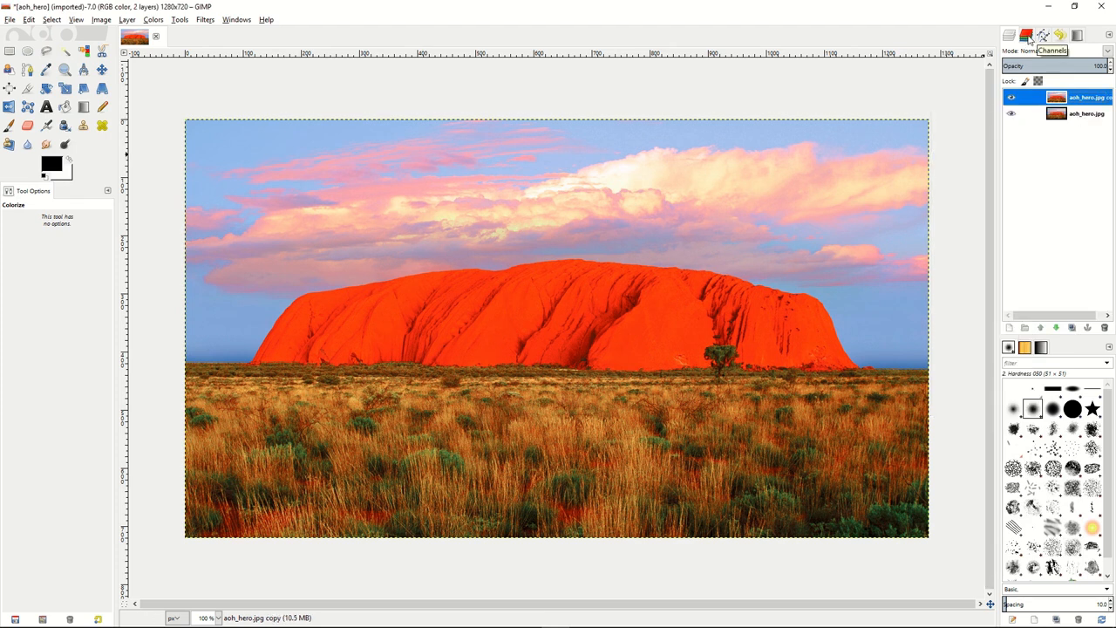
Step: Make Red the only active color channel, deactivating Green, Blue and Alpha
left_click(1027, 36)
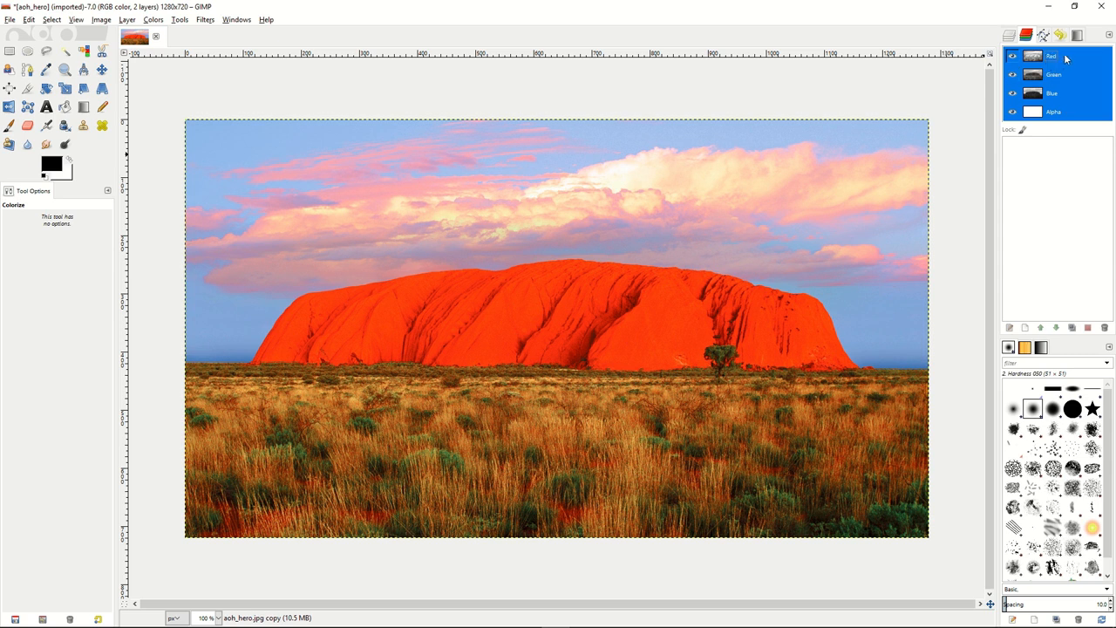
left_click(1063, 55)
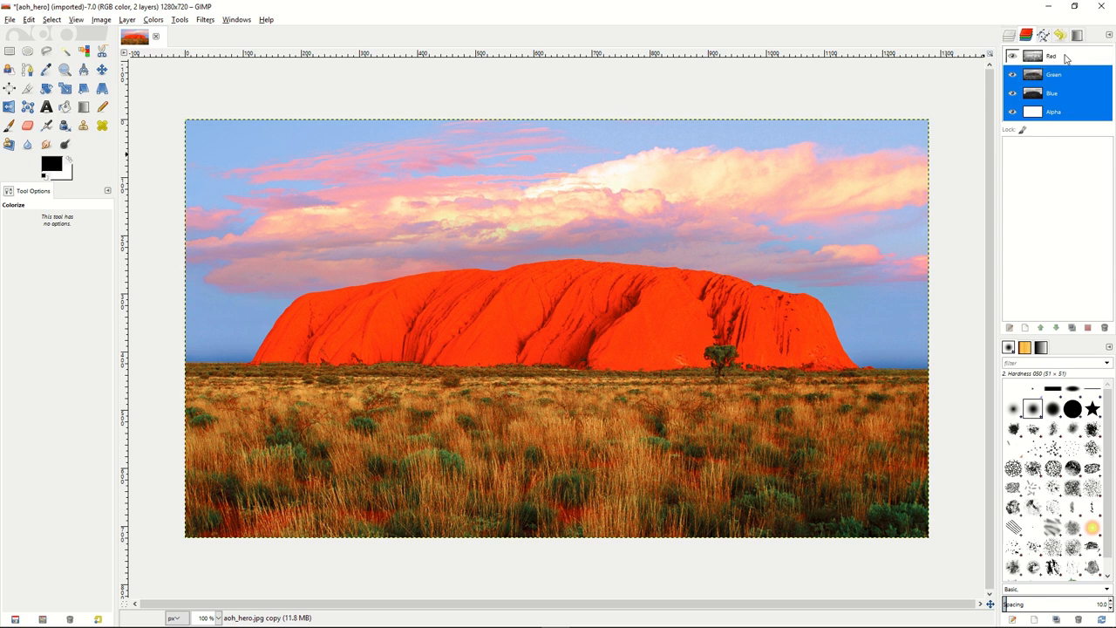
left_click(1061, 75)
left_click(1060, 94)
left_click(1061, 106)
left_click(1065, 59)
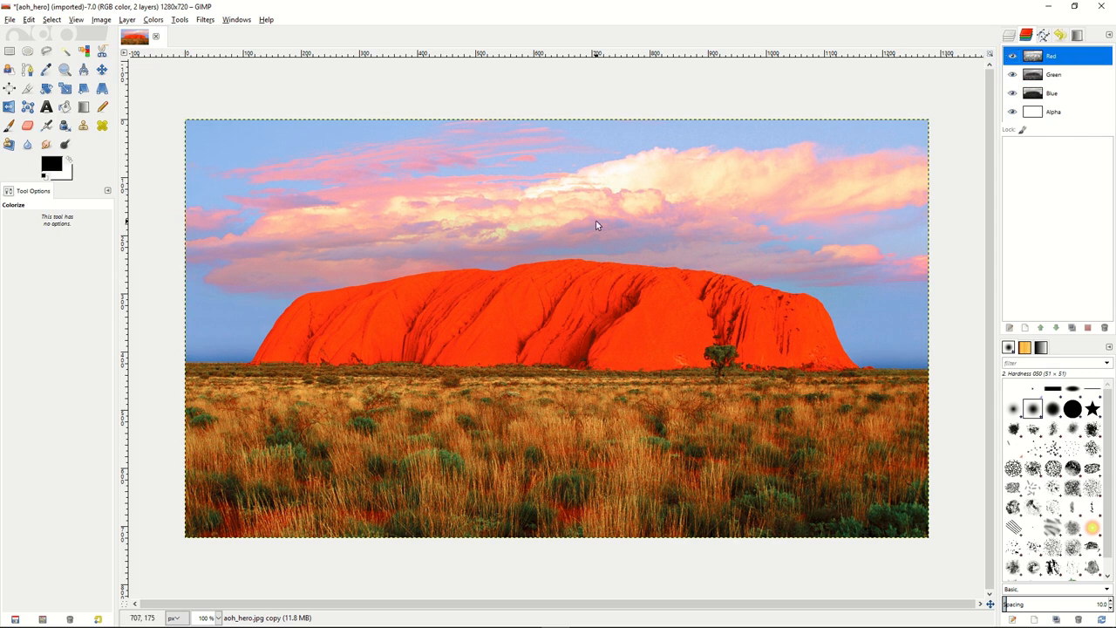
Step: Select the whole image, and copy the Red channel as a new channel named L
left_click(51, 19)
left_click(61, 28)
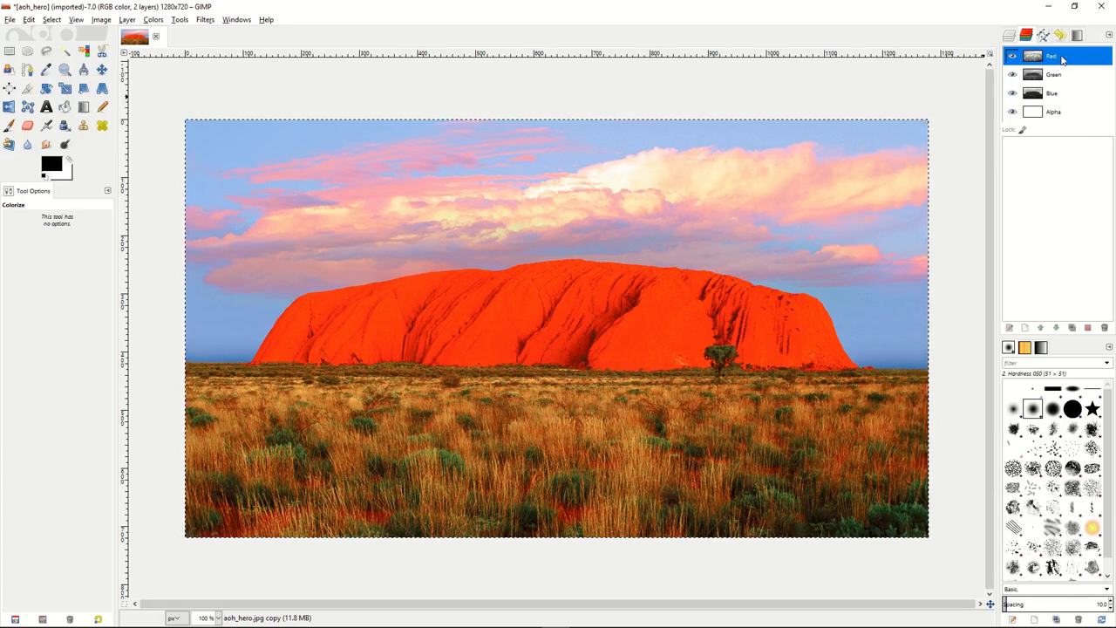
left_click_drag(1061, 58, 1049, 155)
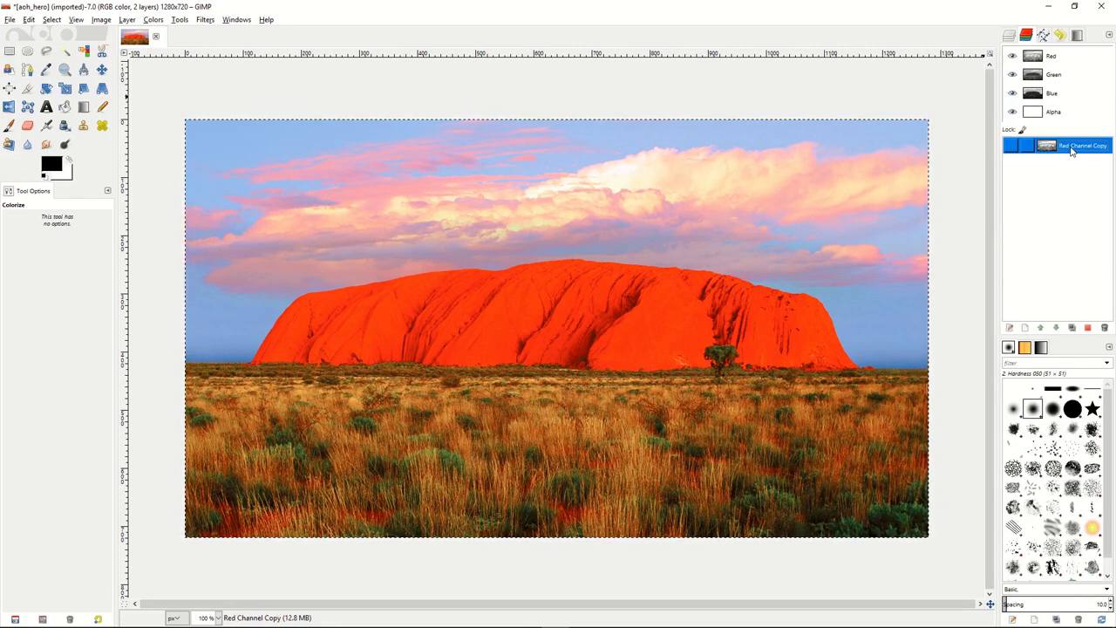
double_click(1071, 148)
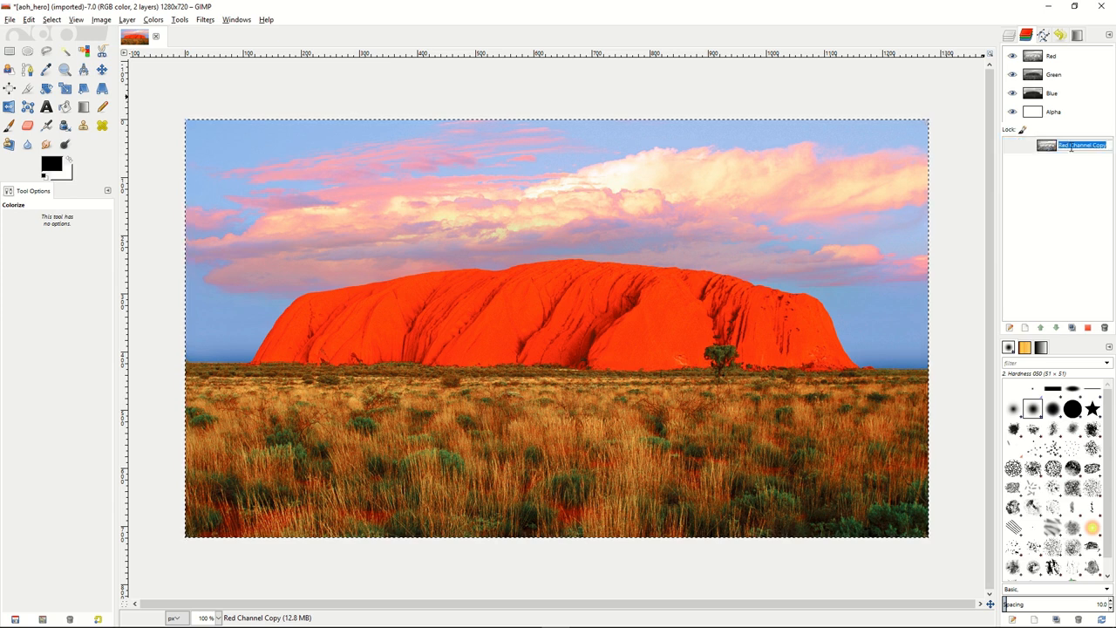
type("L")
key("Return")
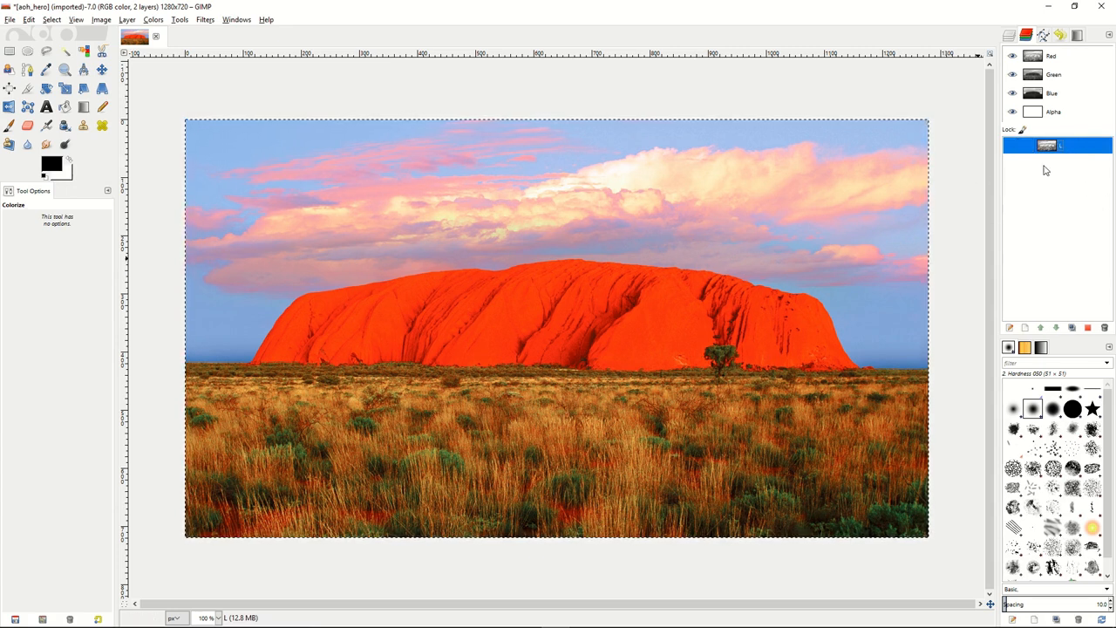
Step: Subtract channel L from the full-image selection and save the result as a channel named D
right_click(1072, 148)
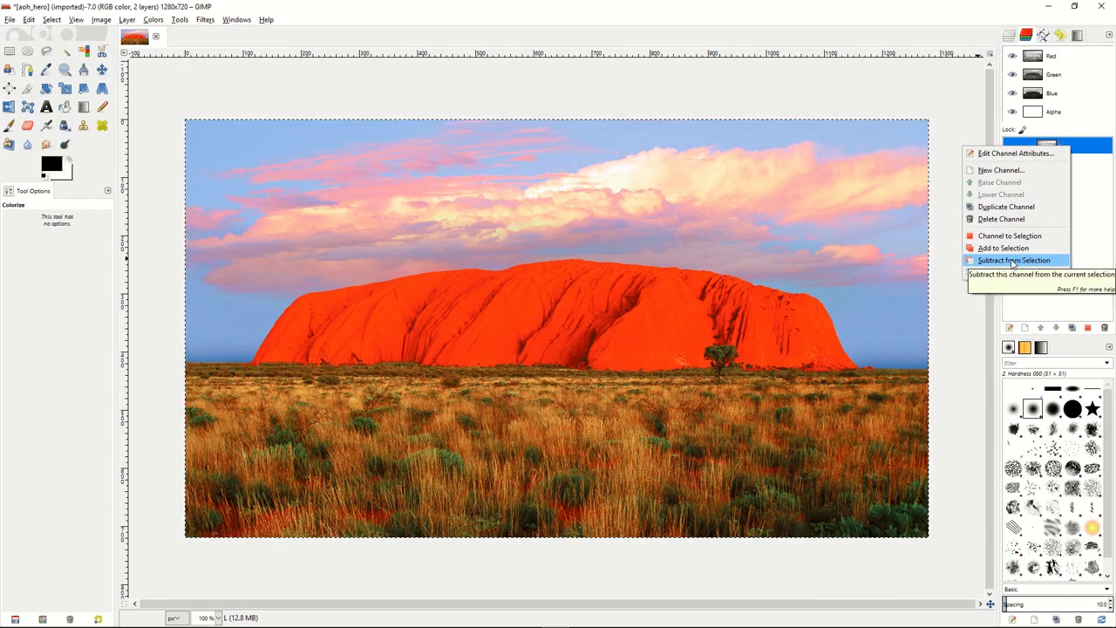
left_click(1014, 260)
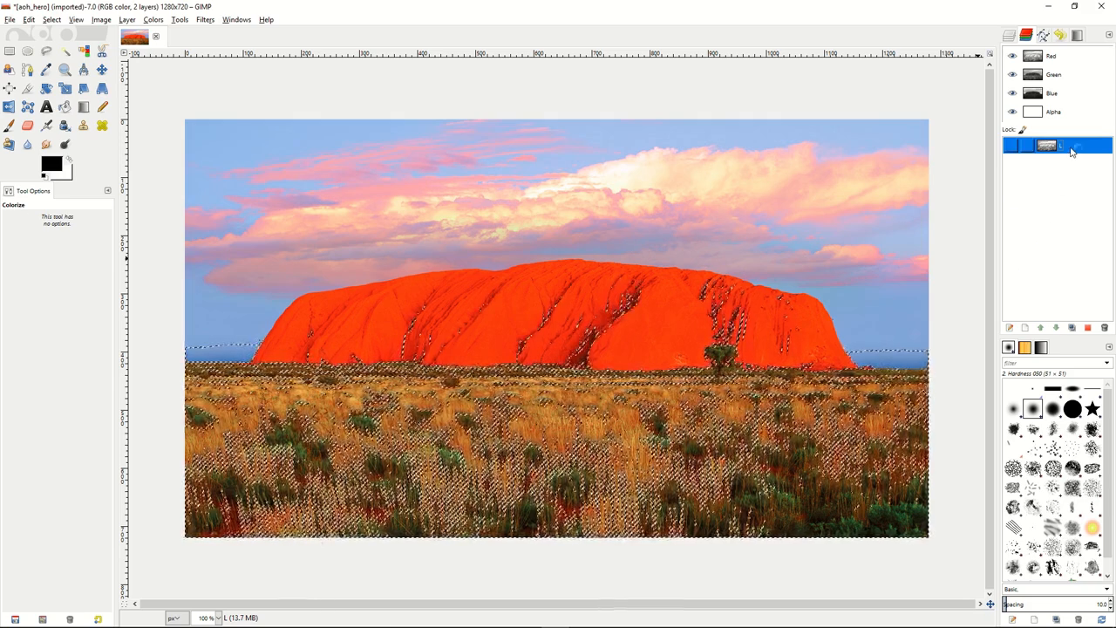
left_click(56, 22)
left_click(76, 237)
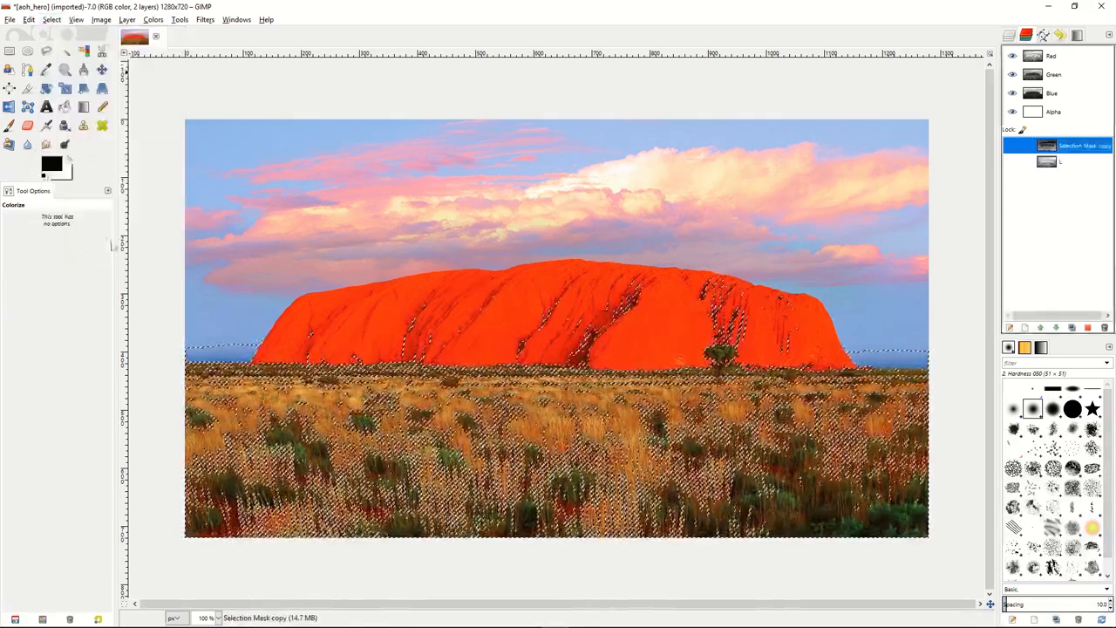
double_click(1069, 147)
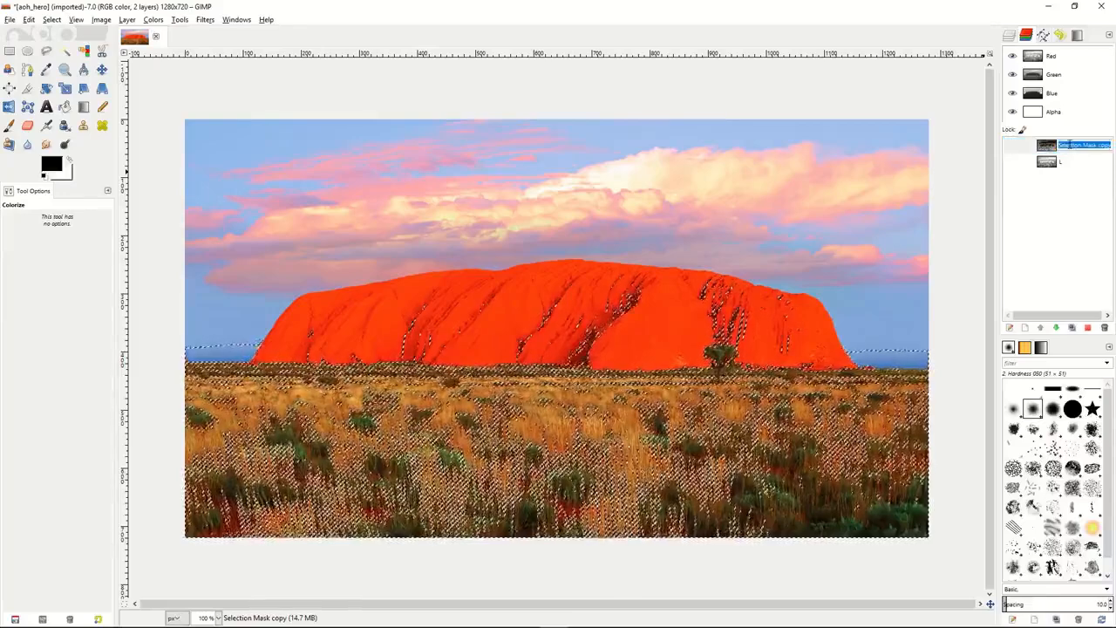
type("D")
key("Return")
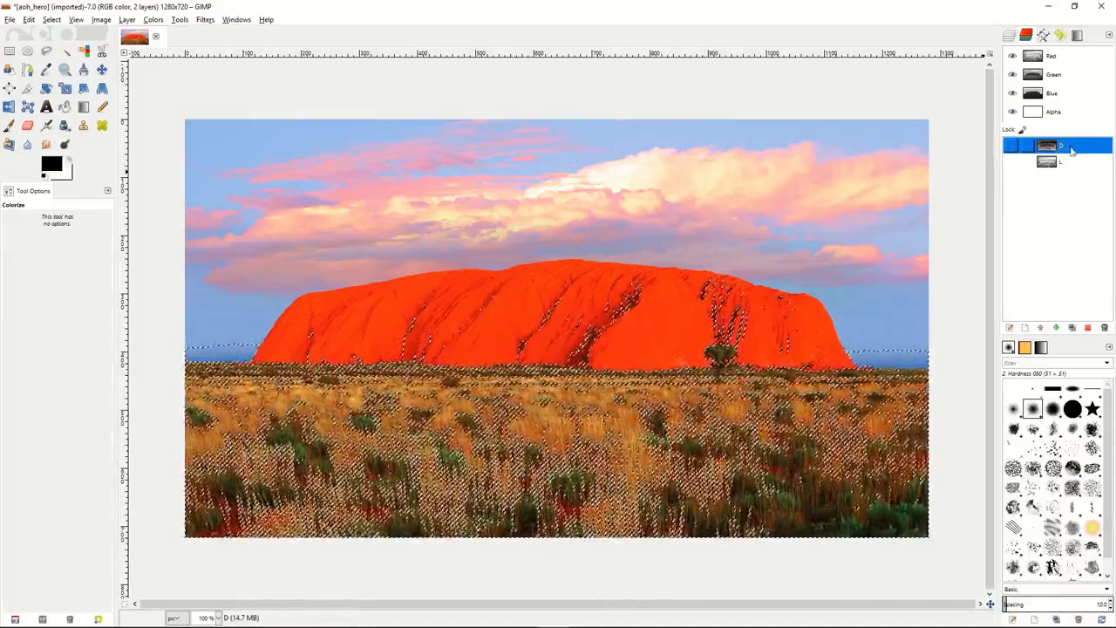
Step: Subtract channel L from the current selection again and save the result as a channel named DD
left_click(1070, 163)
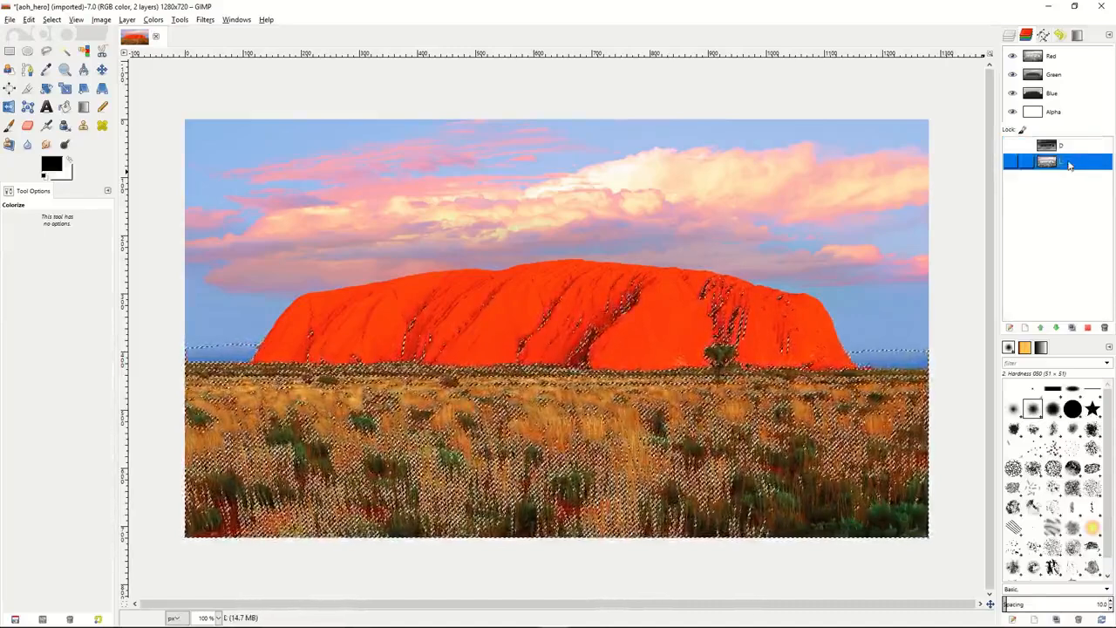
right_click(1072, 163)
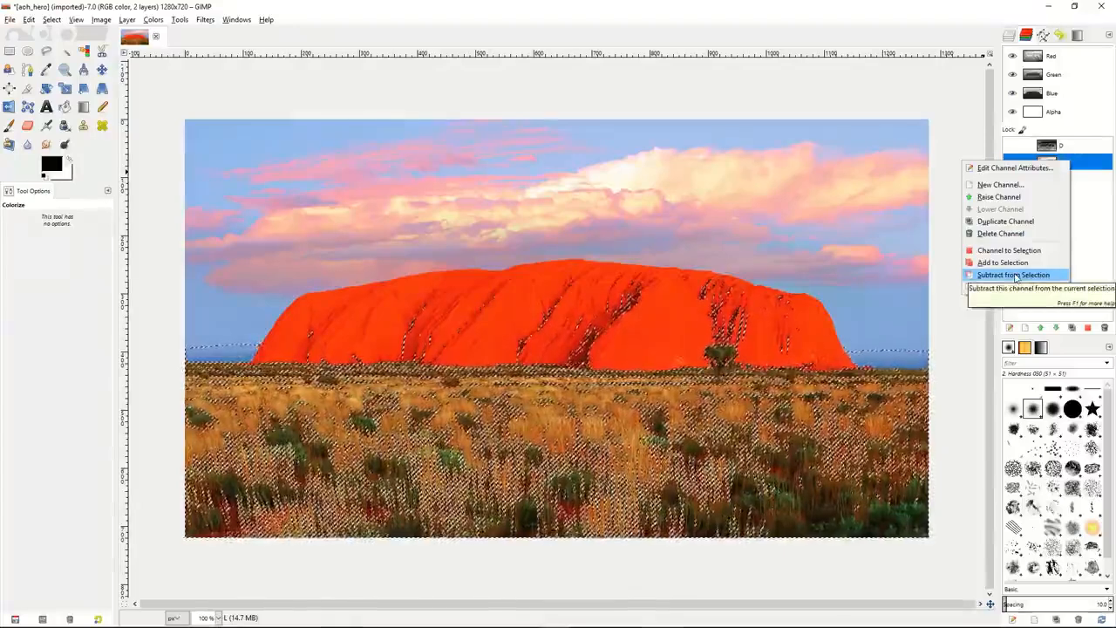
left_click(1014, 275)
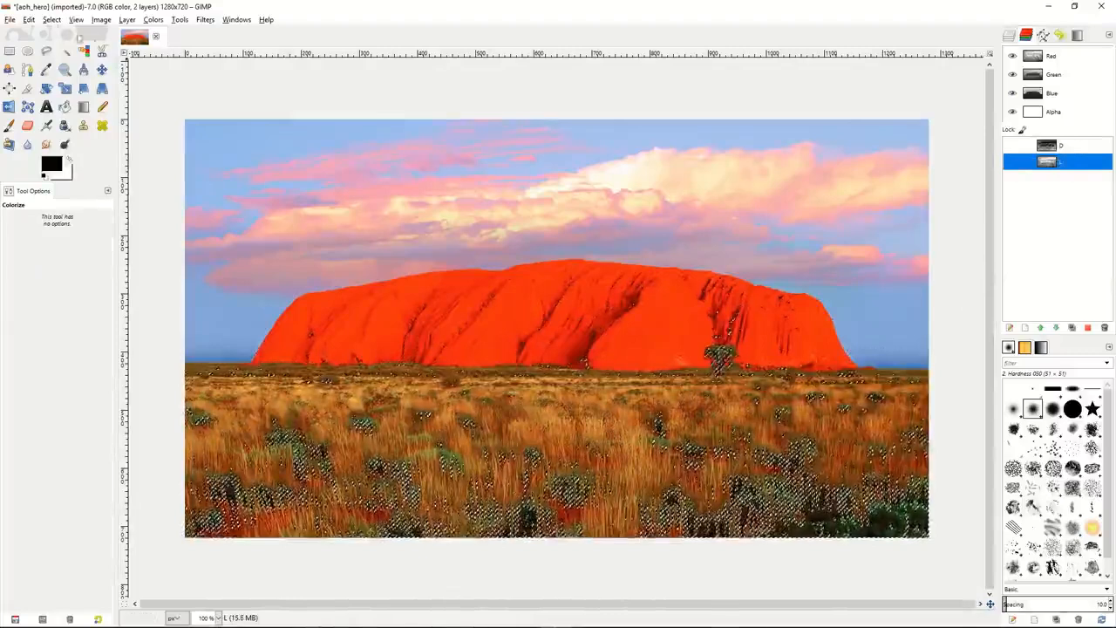
left_click(52, 19)
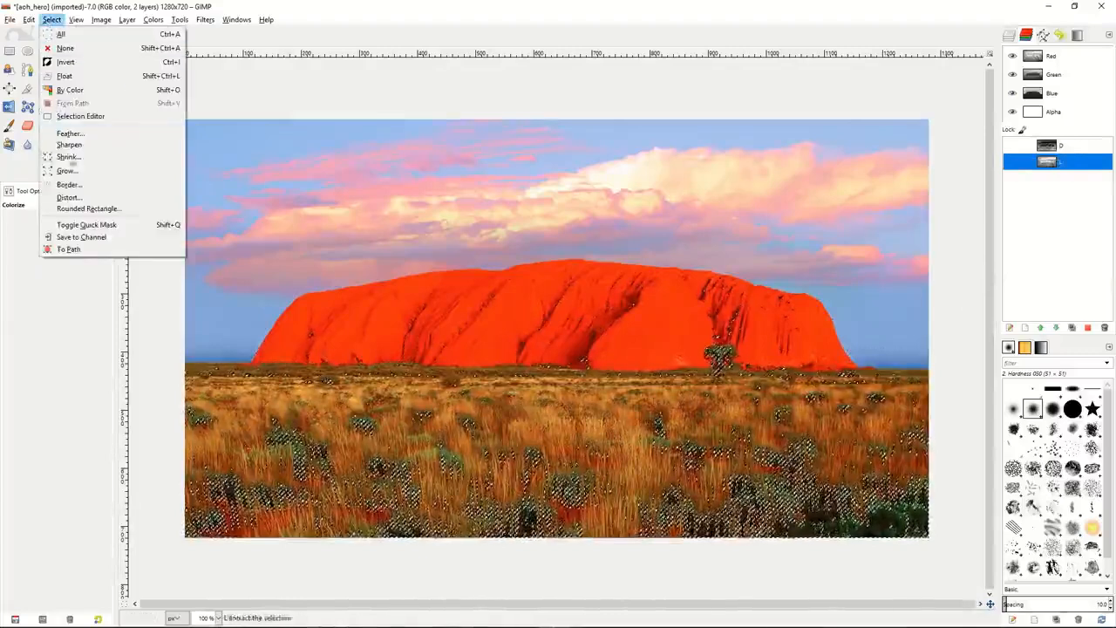
left_click(81, 236)
double_click(1070, 164)
type("DD")
key("Return")
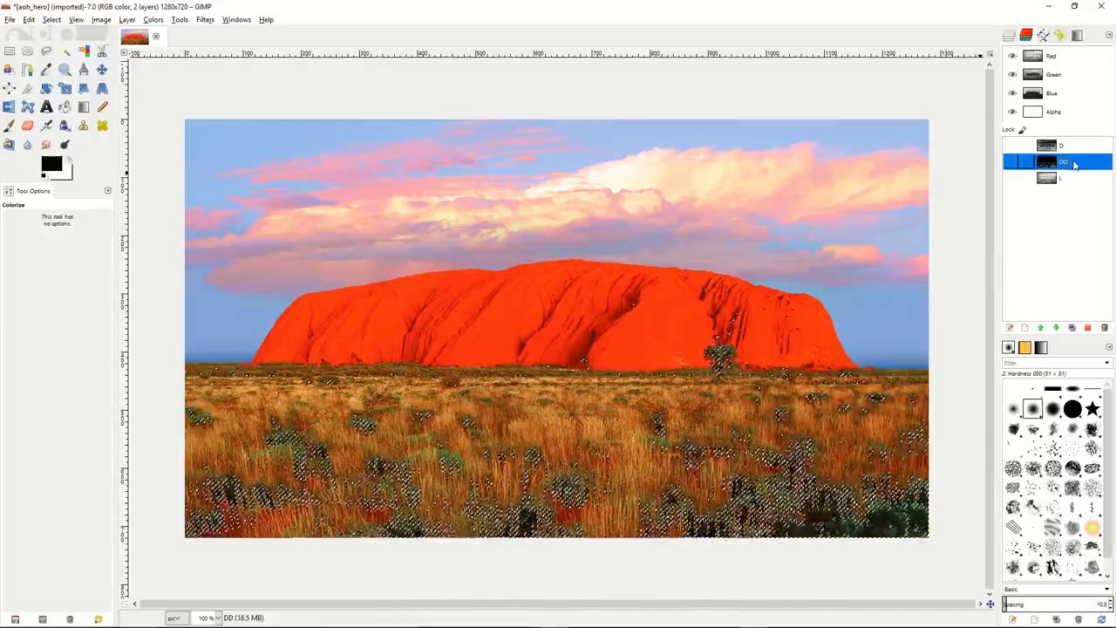
Step: Subtract channel L from the selection once more and save the result as a channel named DDD
left_click(1075, 180)
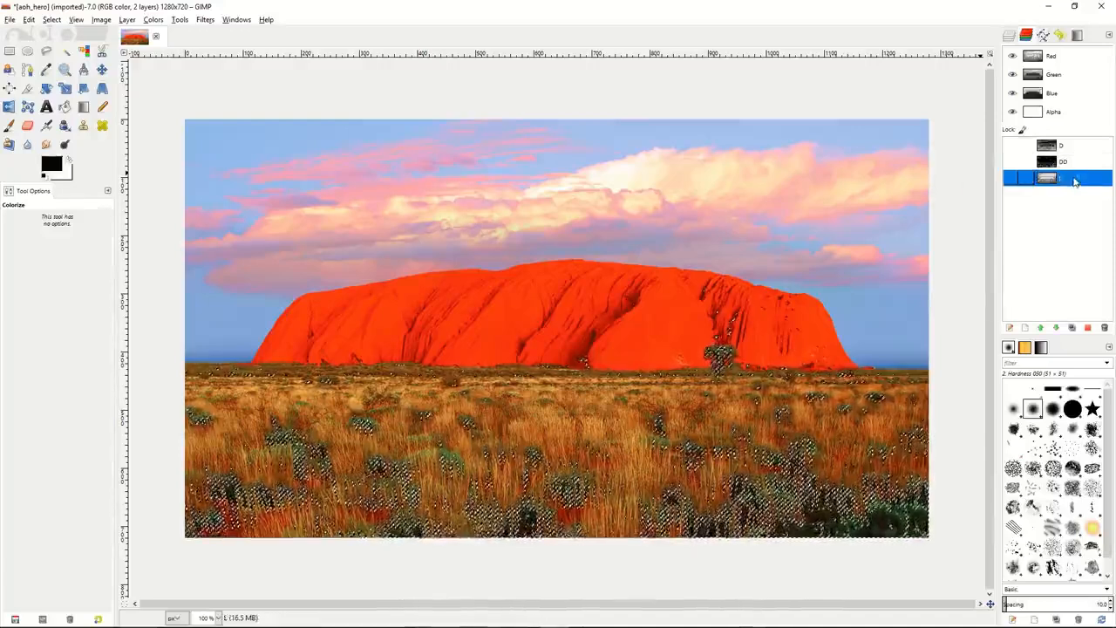
right_click(1075, 180)
left_click(1025, 295)
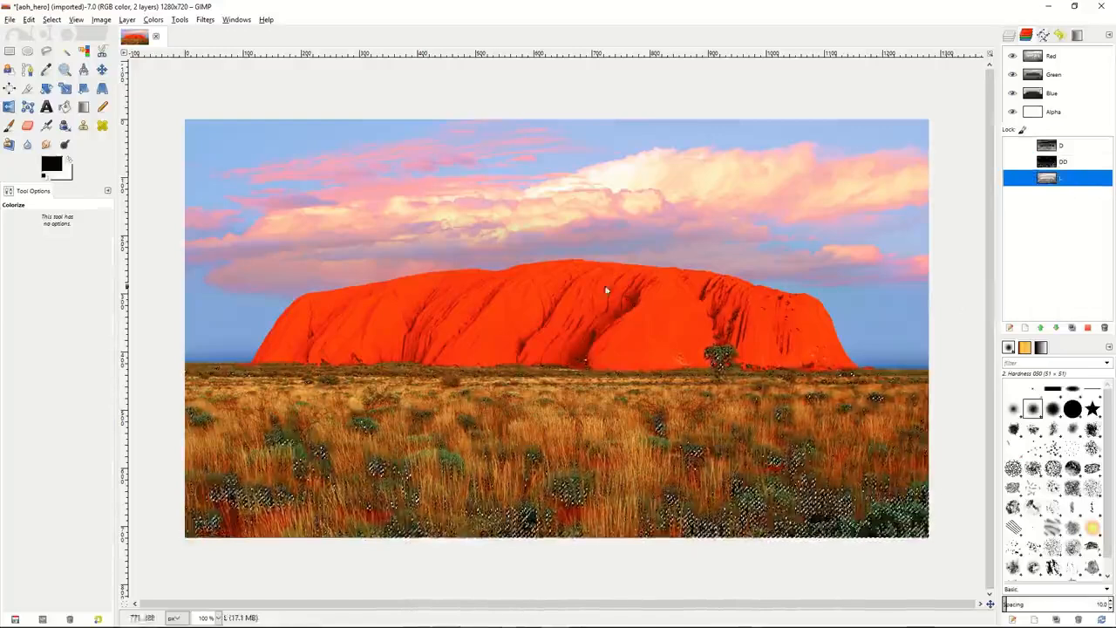
left_click(52, 20)
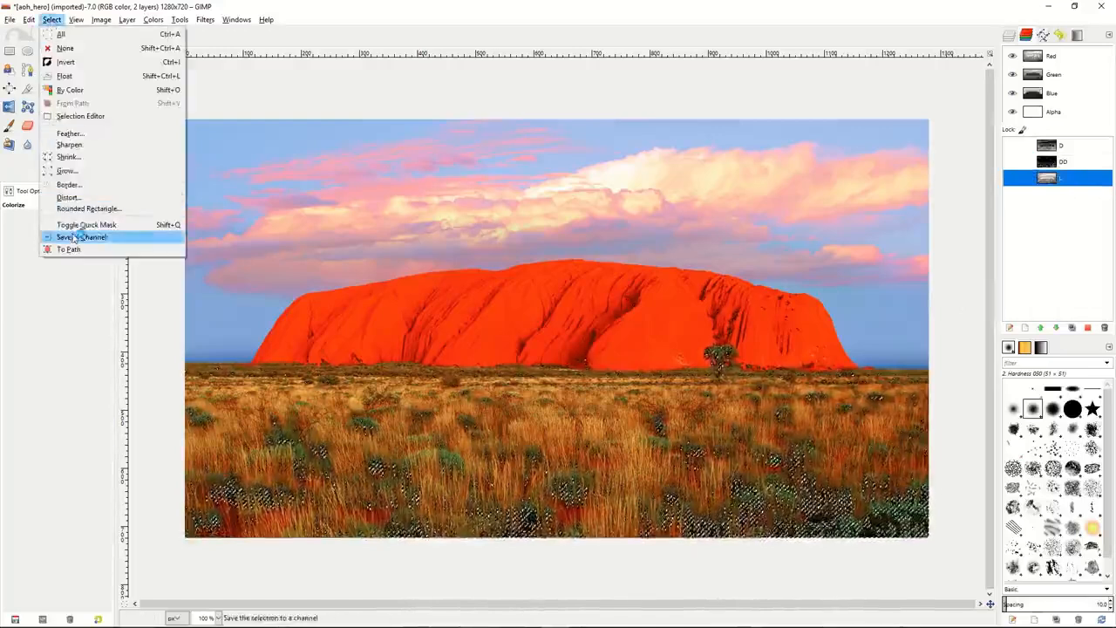
left_click(77, 237)
double_click(1069, 180)
type("DDD")
key("Return")
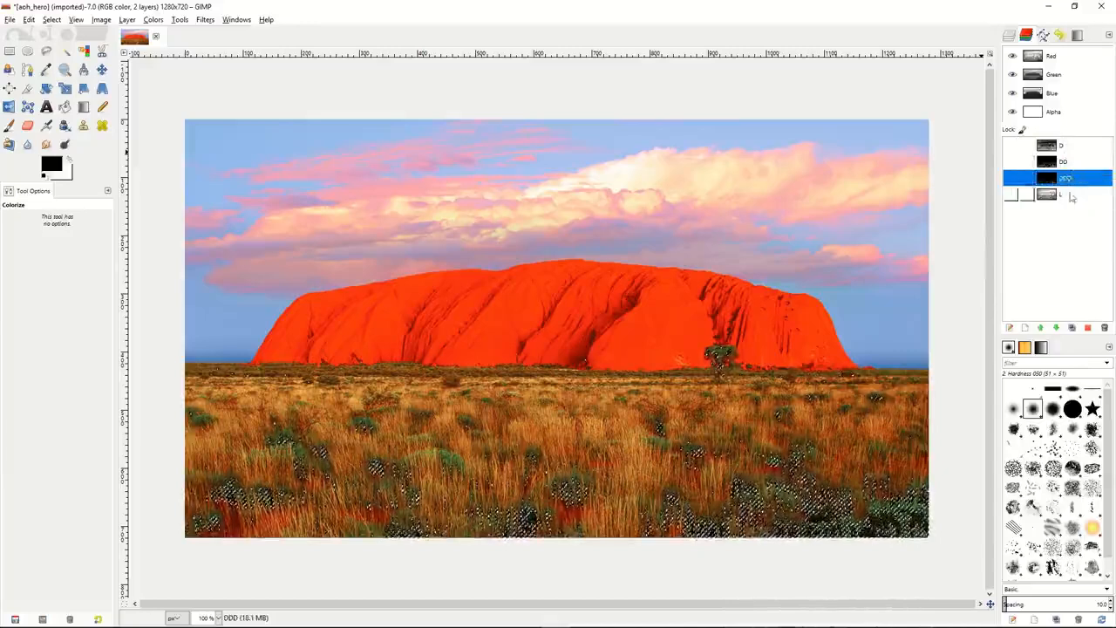
Step: Clear the darks selection and select the whole image with channel D active
left_click(1071, 195)
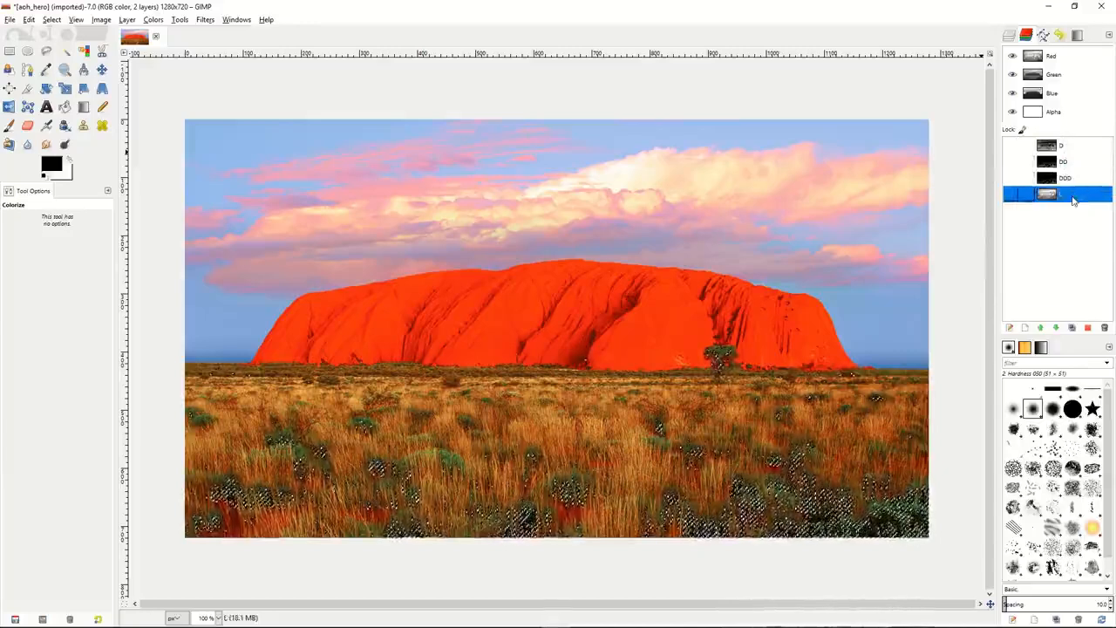
right_click(798, 210)
mouse_move(863, 241)
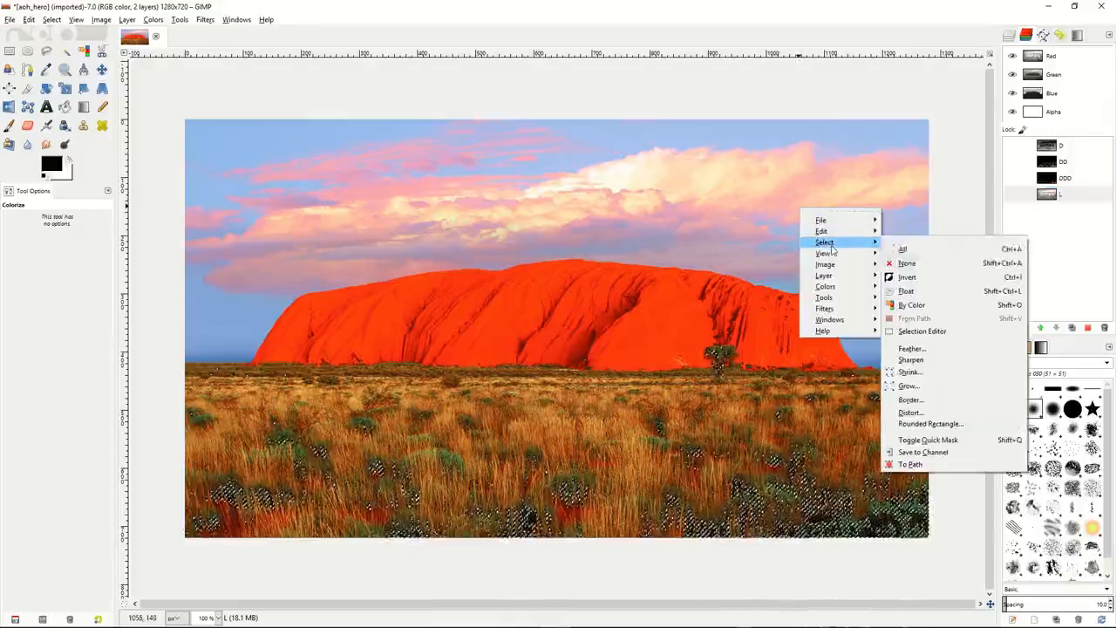
left_click(909, 262)
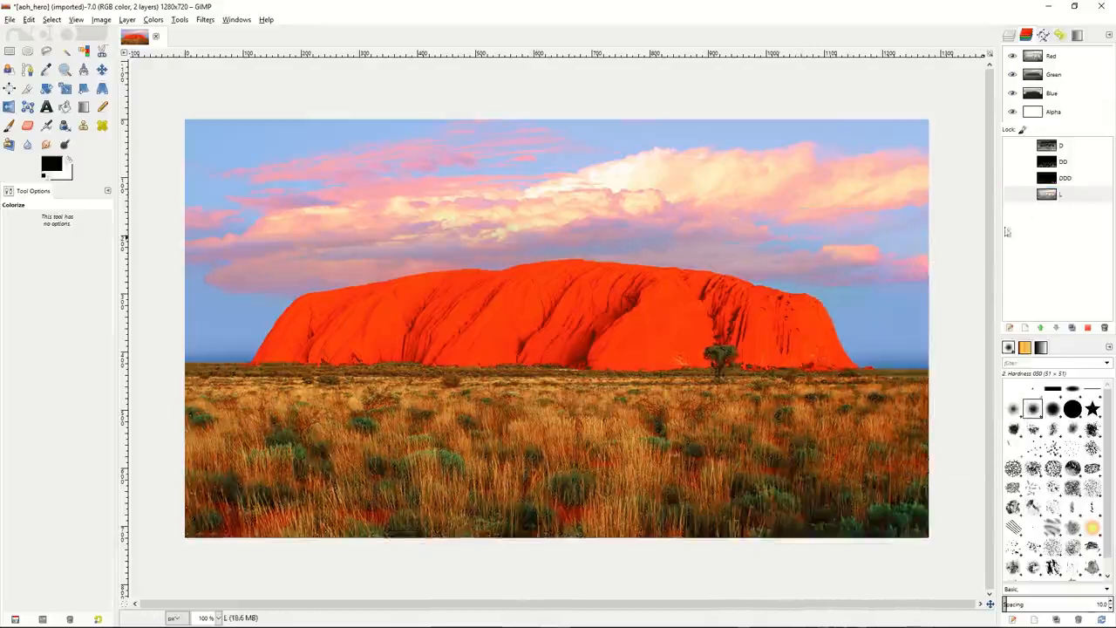
left_click(1069, 199)
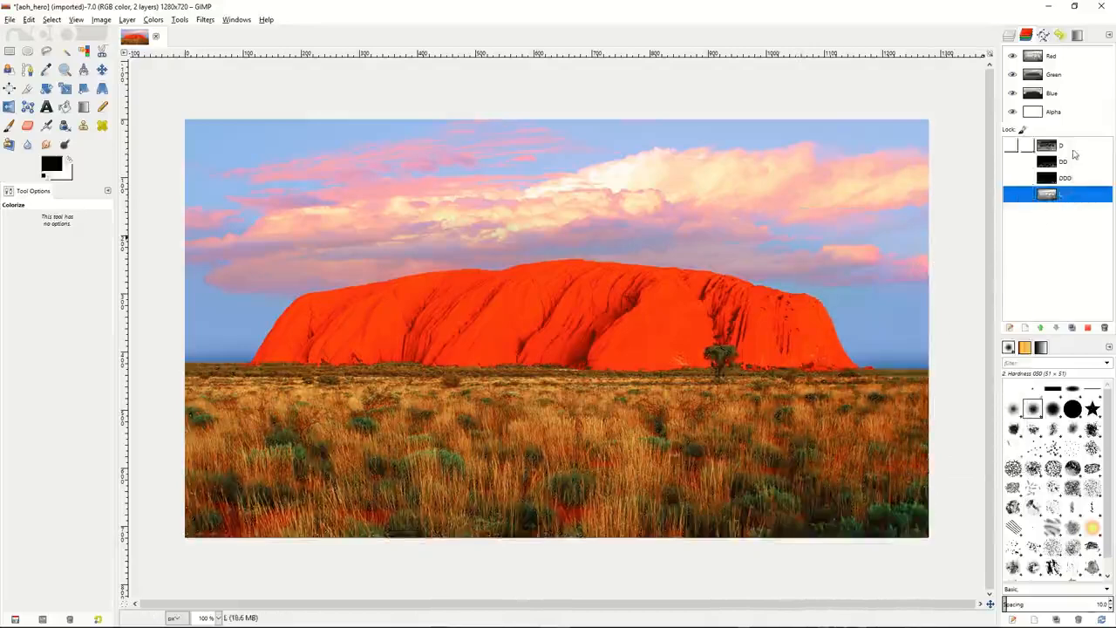
left_click(1074, 149)
right_click(782, 254)
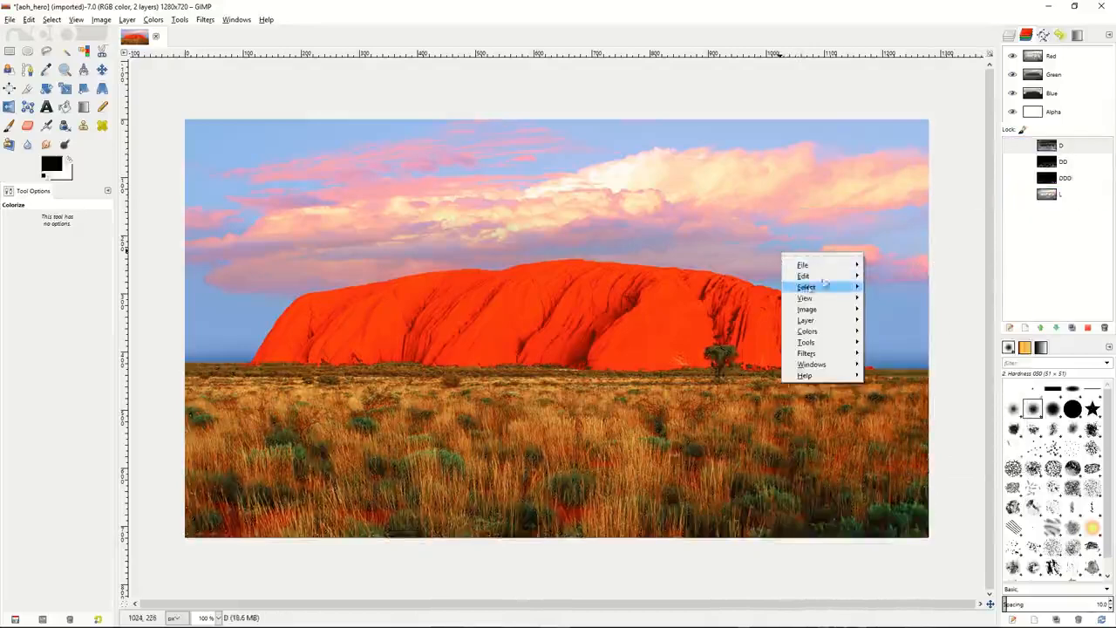
mouse_move(809, 292)
left_click(896, 297)
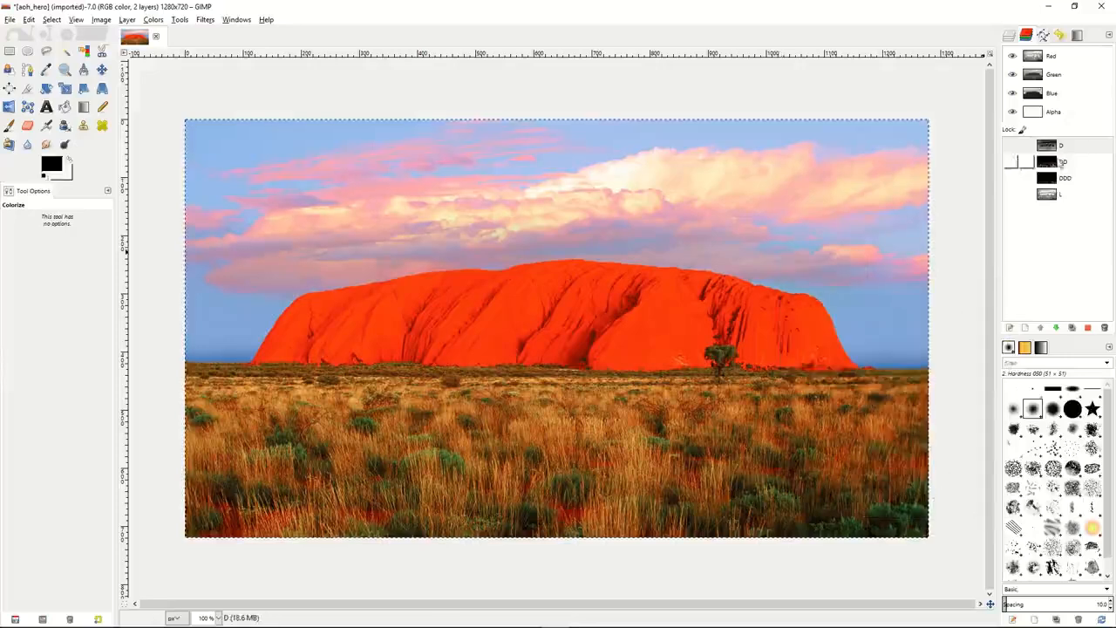
Step: Subtract channel D from the full-image selection and save the result as a channel named LL
left_click(1072, 148)
right_click(1073, 148)
left_click(1009, 259)
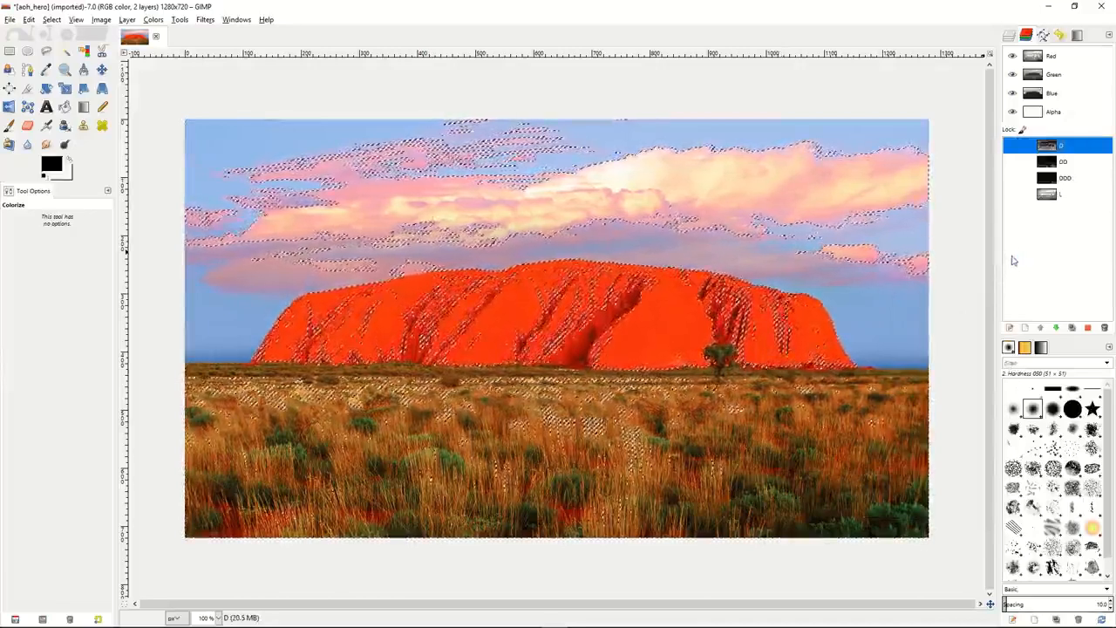
left_click(56, 21)
left_click(78, 237)
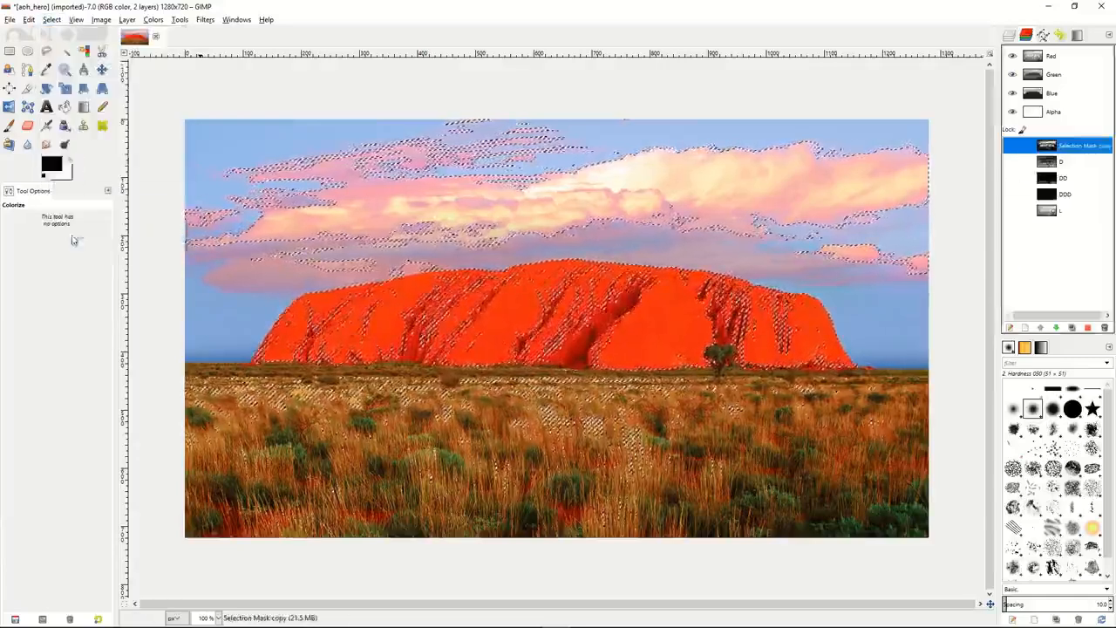
double_click(1075, 148)
type("LL")
key("Return")
Step: Subtract channel D from the current selection again and save the resulting selection to a new channel
left_click(1064, 163)
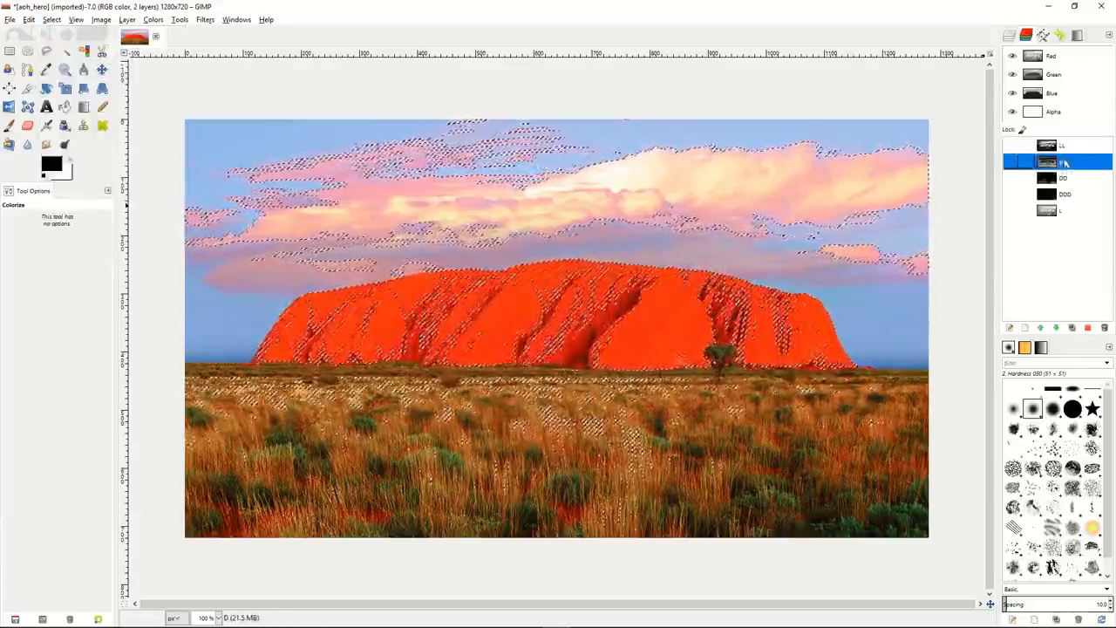
right_click(1072, 163)
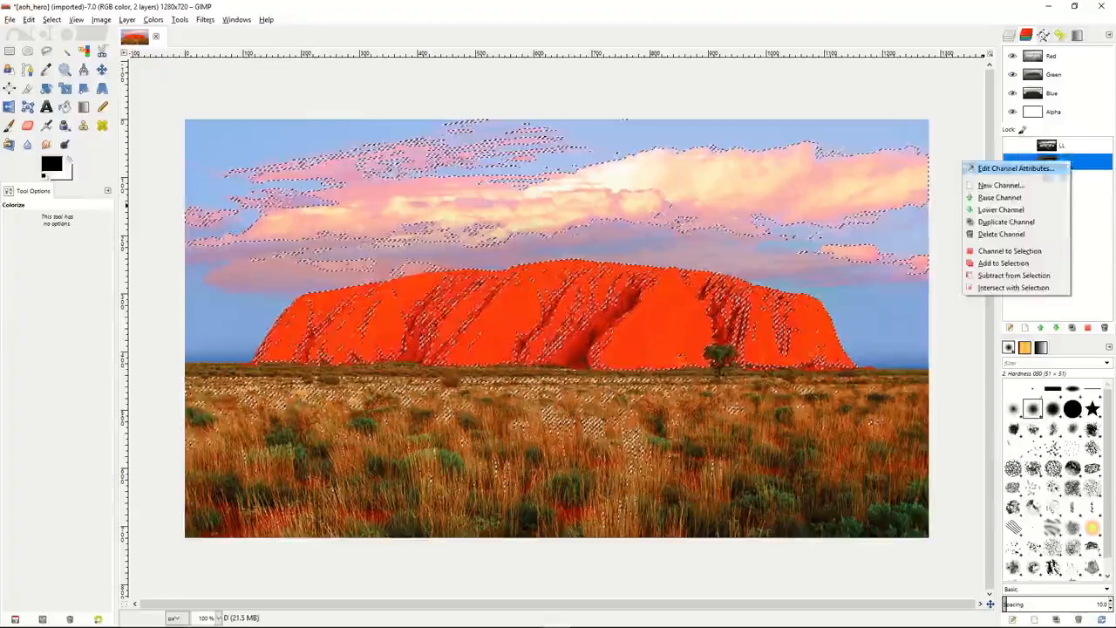
left_click(1010, 276)
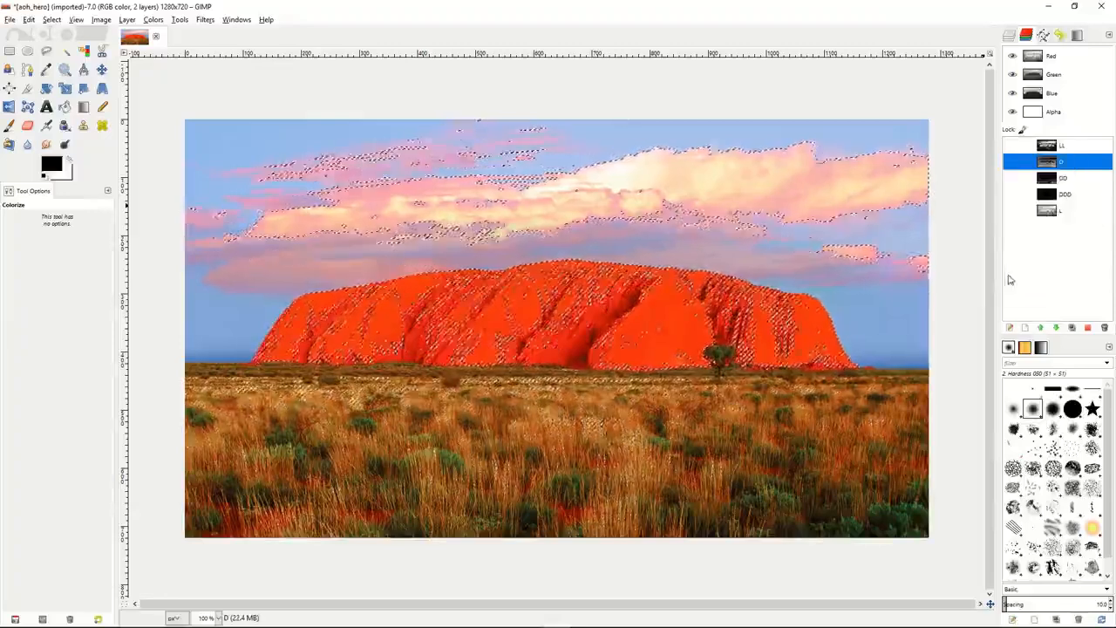
left_click(52, 20)
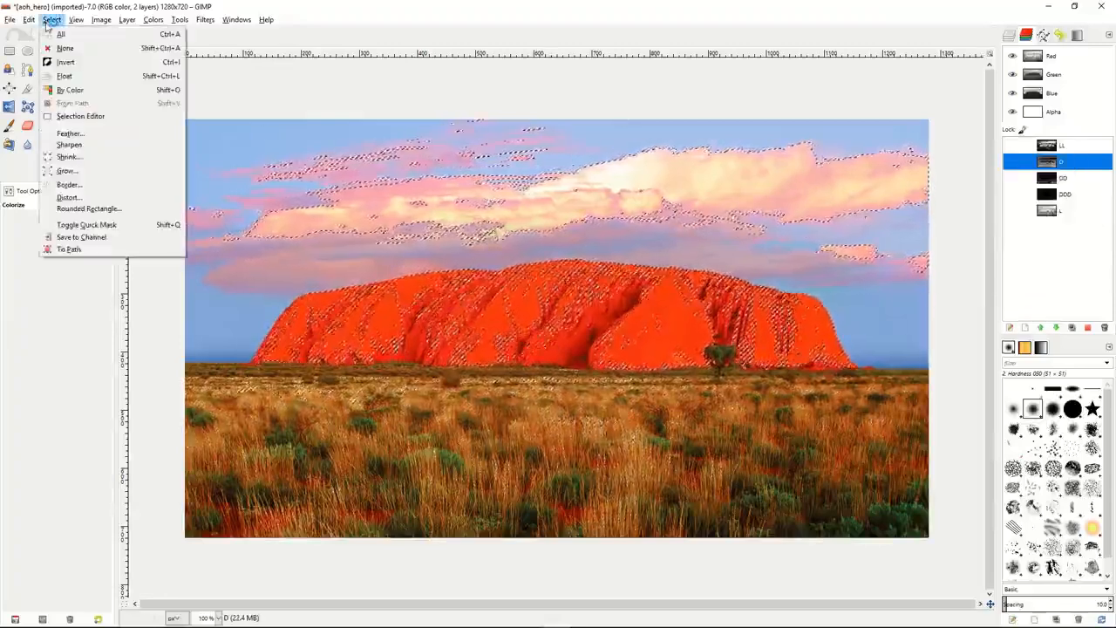
left_click(81, 237)
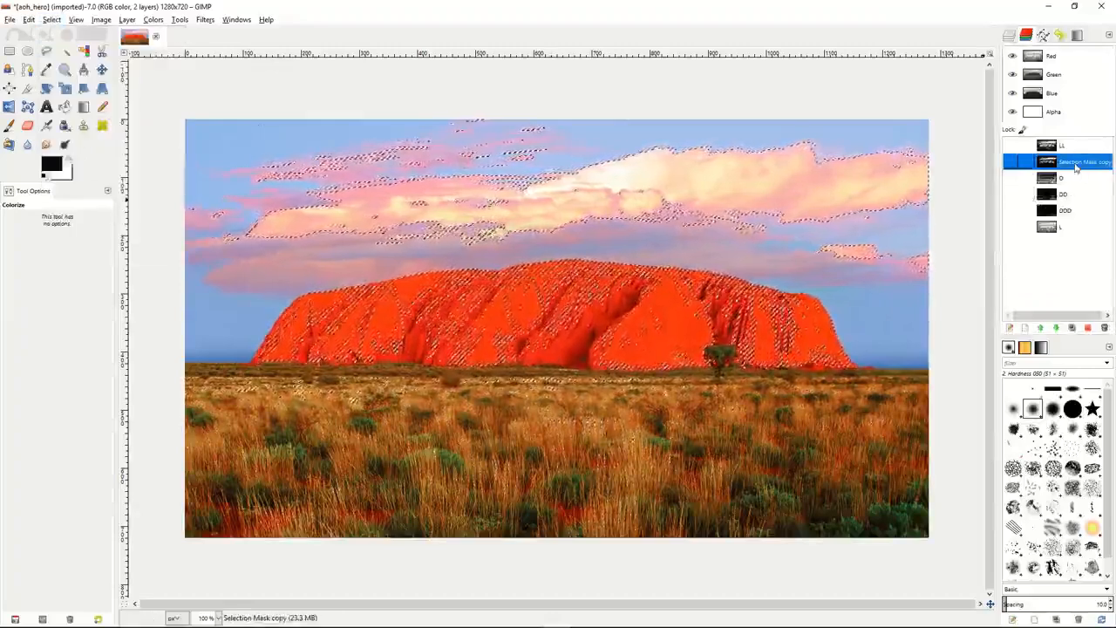
Step: Name the newly saved channel LLL and arrange channels LL and LLL below channel L
double_click(1075, 164)
type("LLL")
key("Return")
left_click_drag(1066, 146, 1066, 236)
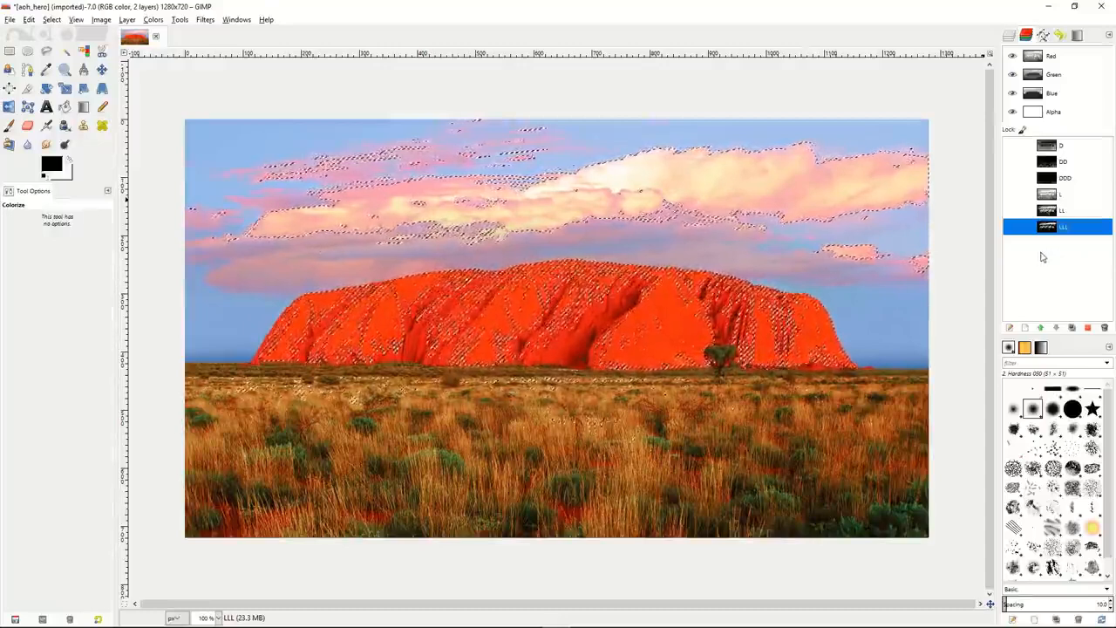
Step: Rename the copy of the aoh_hero.jpg layer as LightMask
left_click(1009, 35)
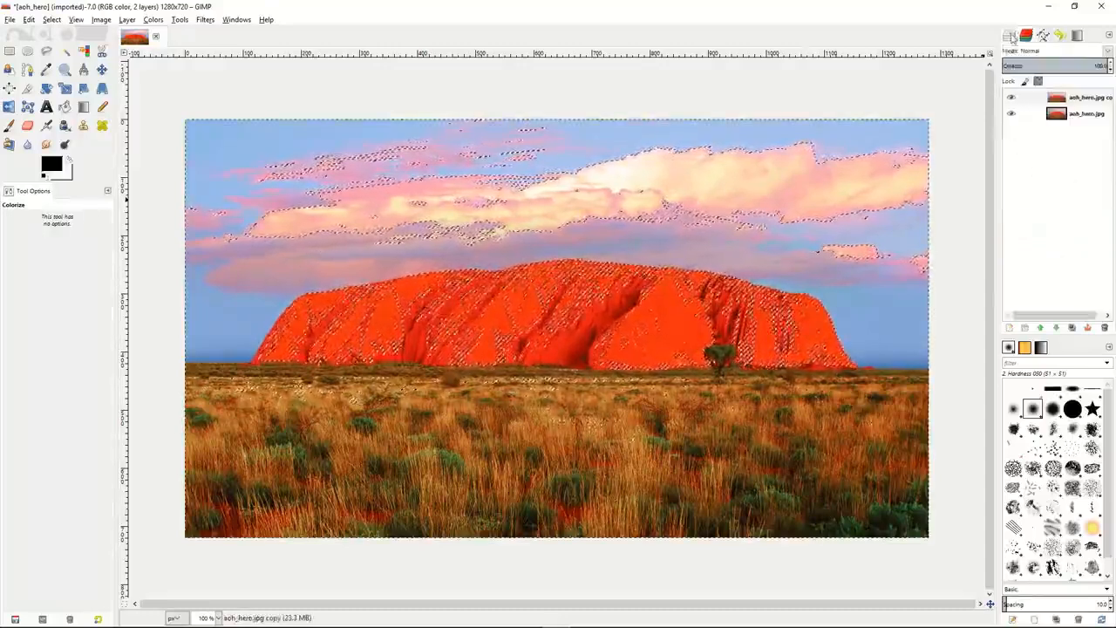
left_click(1047, 101)
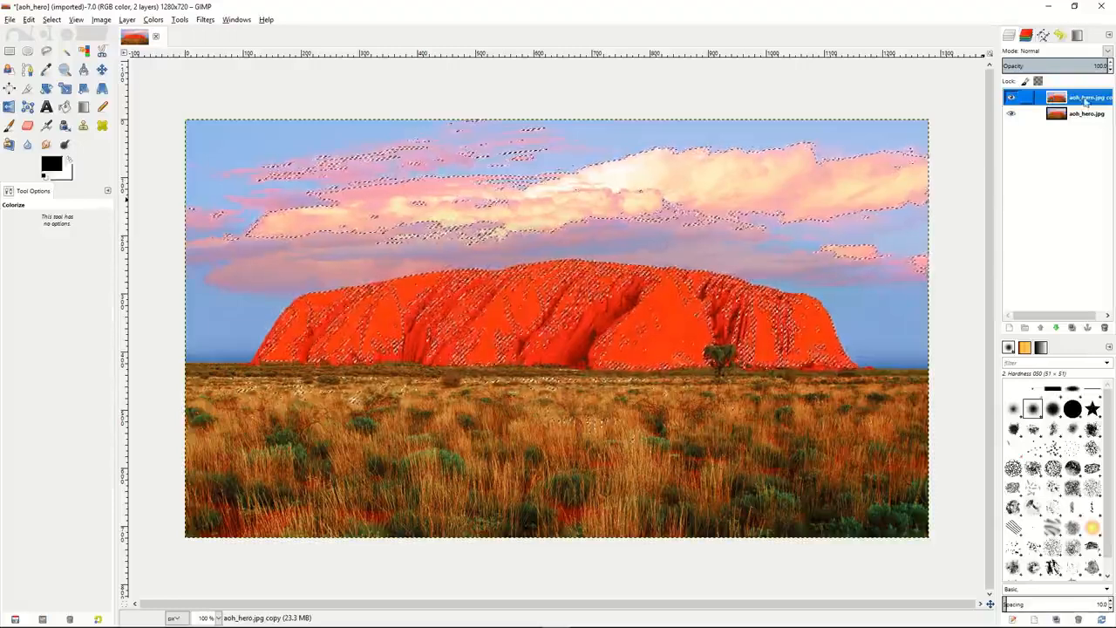
double_click(1085, 100)
type("LightMa")
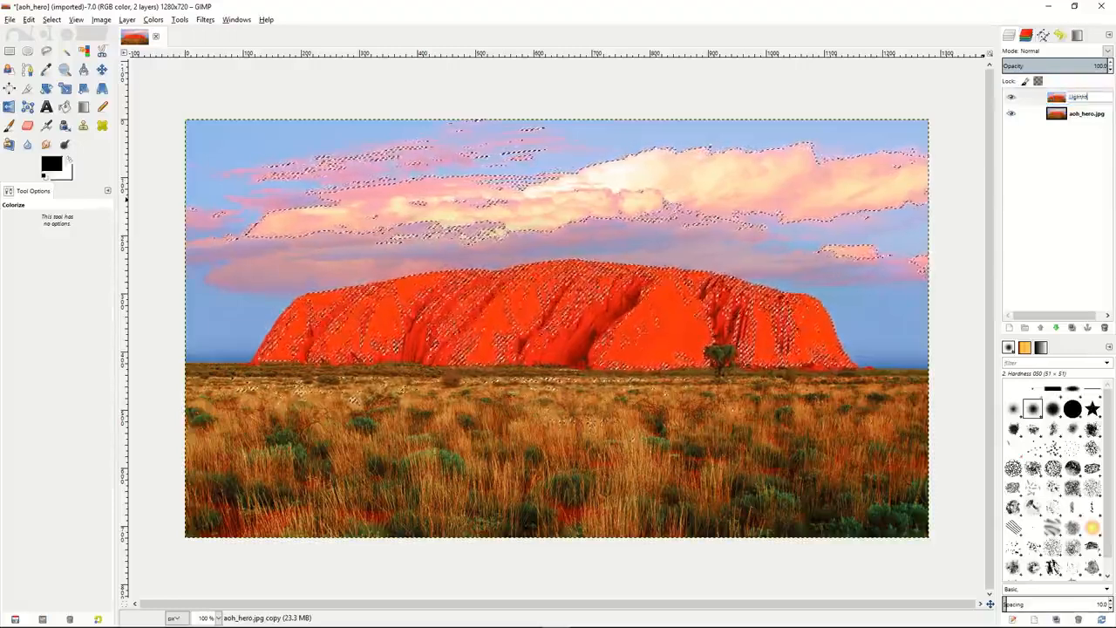
type("sk")
key("Return")
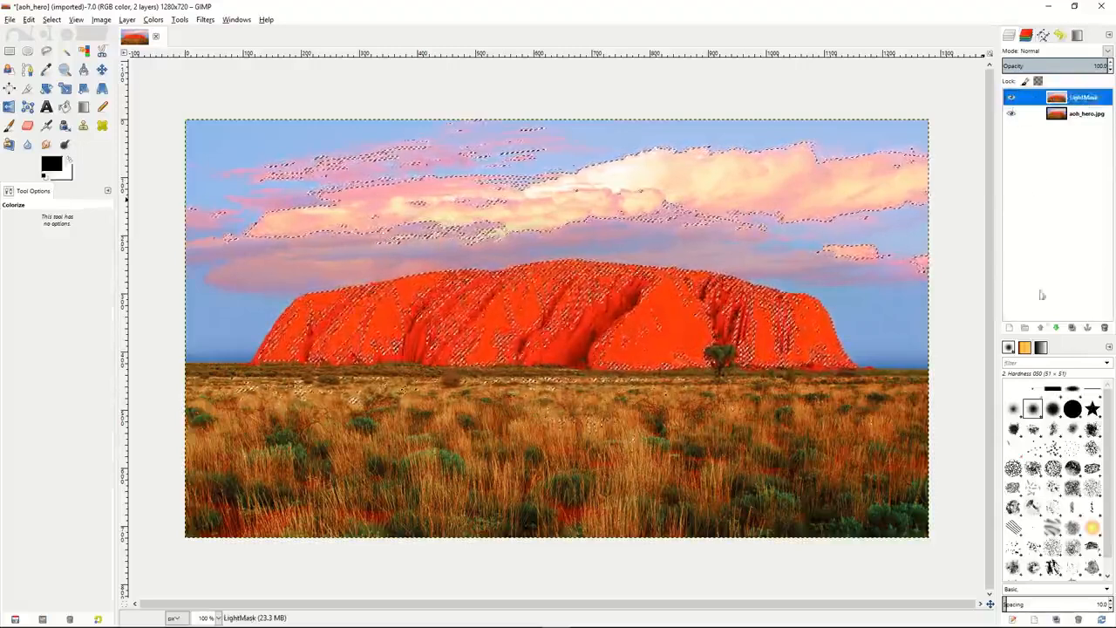
Step: Duplicate the LightMask layer and name the duplicate DarkMask
left_click(1071, 327)
double_click(1076, 97)
type("DarkMa")
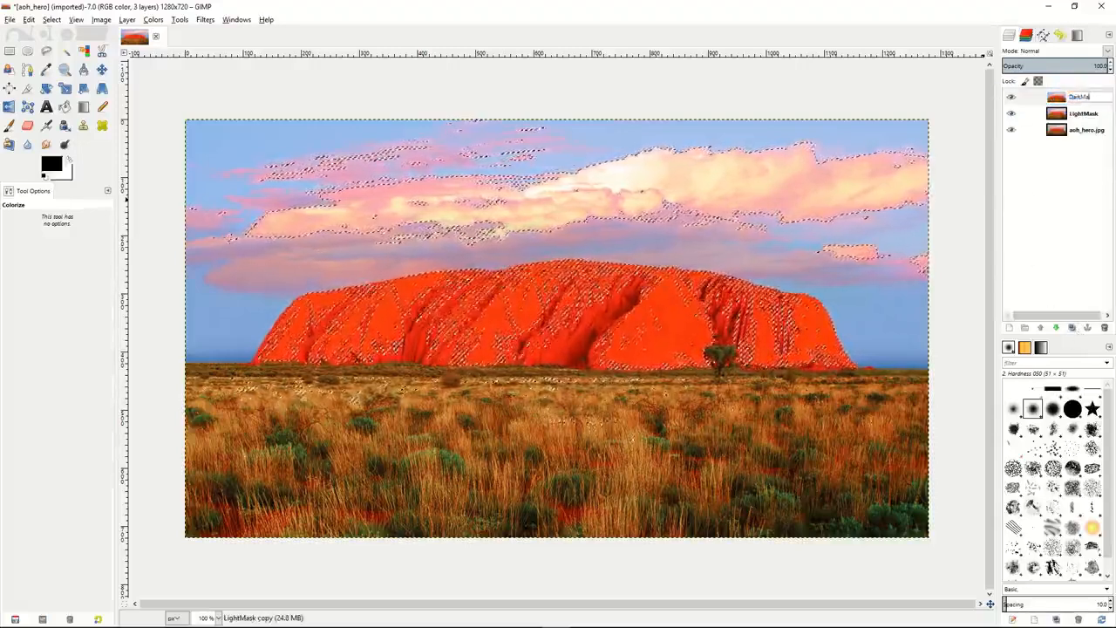
type("sk")
key("Return")
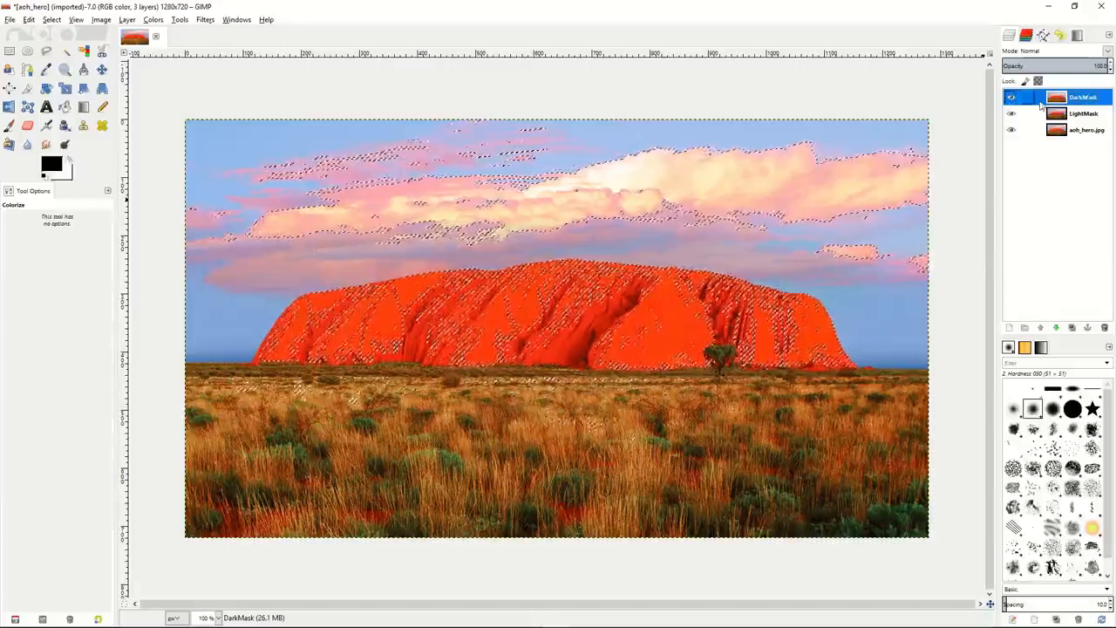
Step: Make LightMask the active layer and clear the current selection from the image
left_click(1043, 113)
right_click(1043, 113)
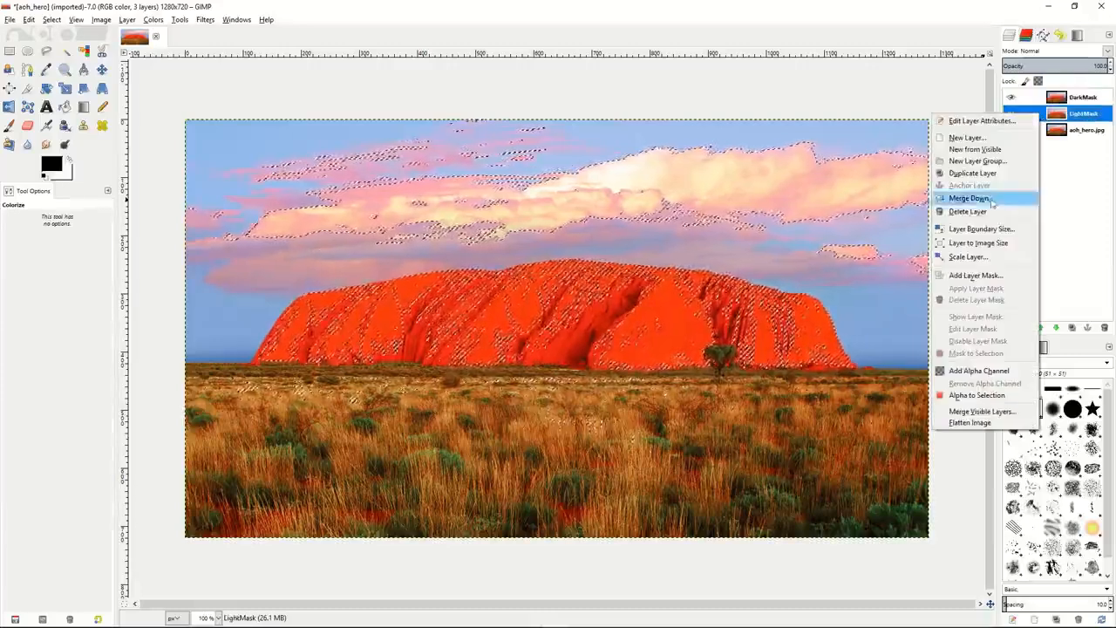
right_click(787, 264)
mouse_move(811, 300)
left_click(902, 322)
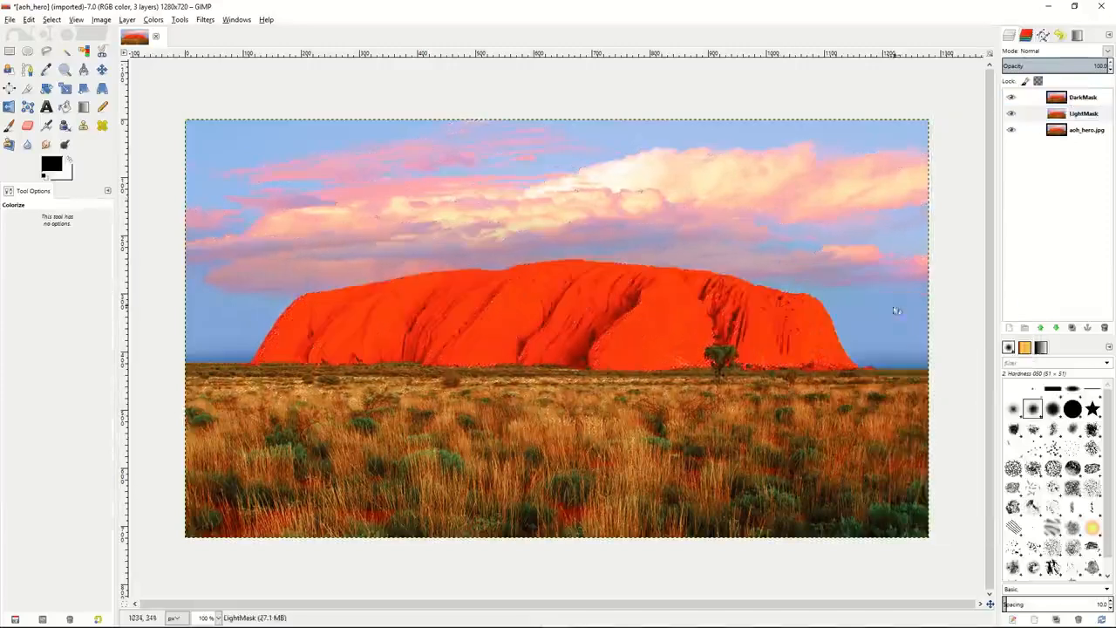
Step: Add a layer mask to the LightMask layer, initialized from channel L and not inverted
left_click(1042, 114)
right_click(1042, 114)
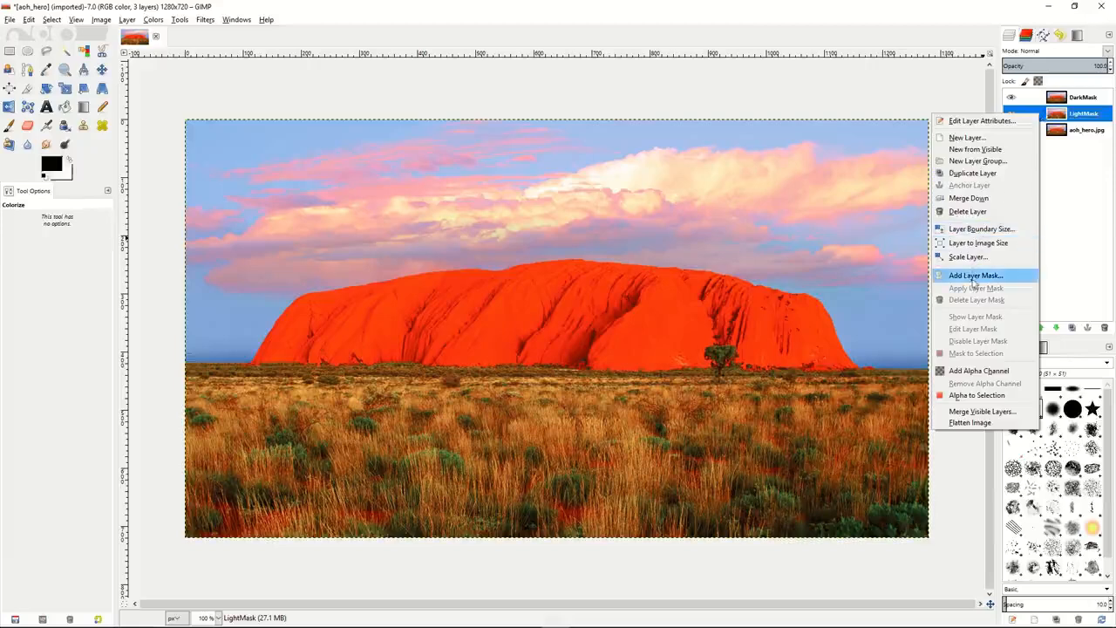
left_click(974, 275)
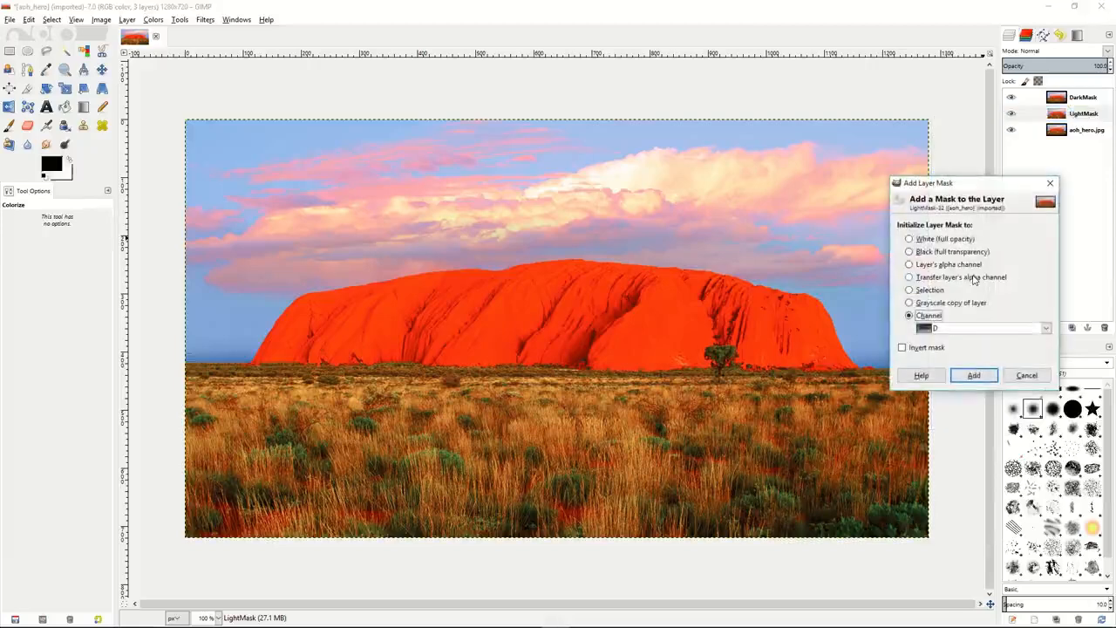
left_click(909, 239)
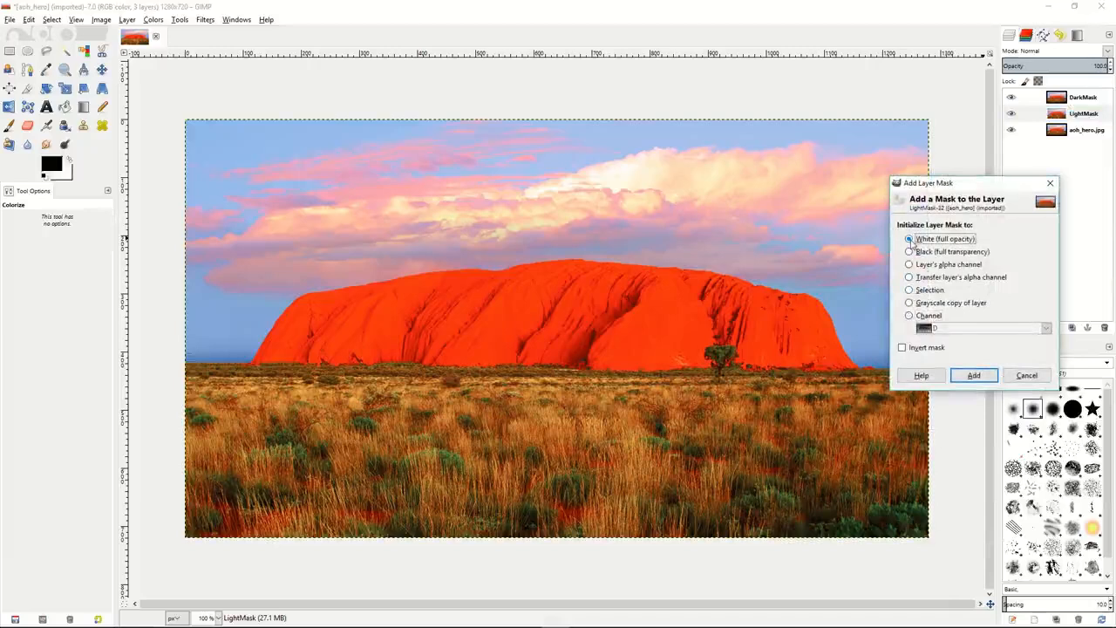
left_click(910, 316)
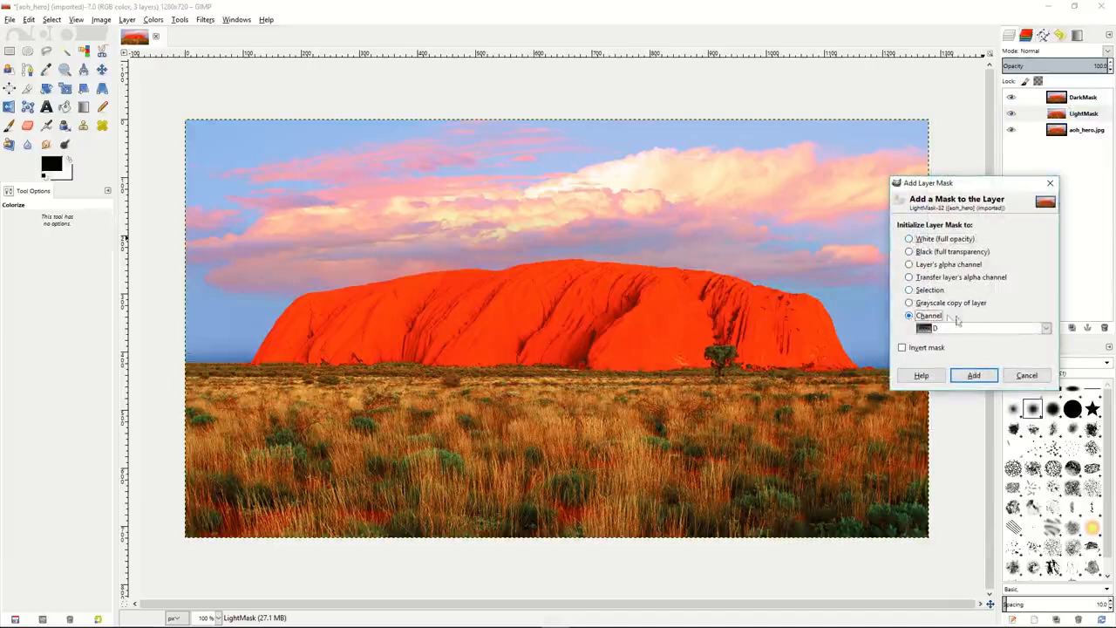
left_click(1045, 328)
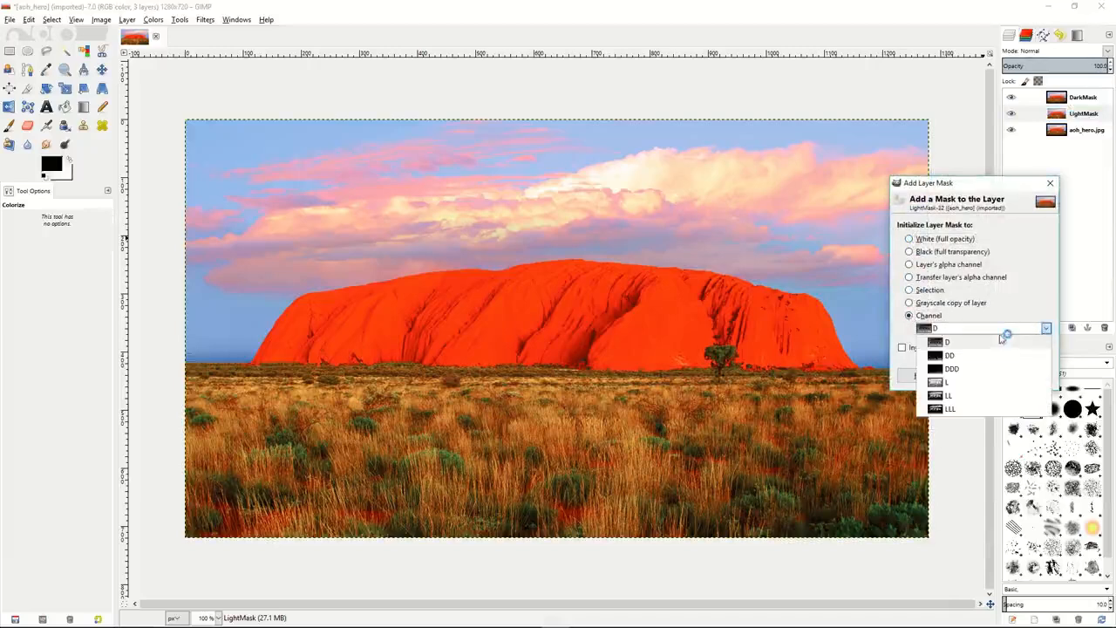
left_click(959, 383)
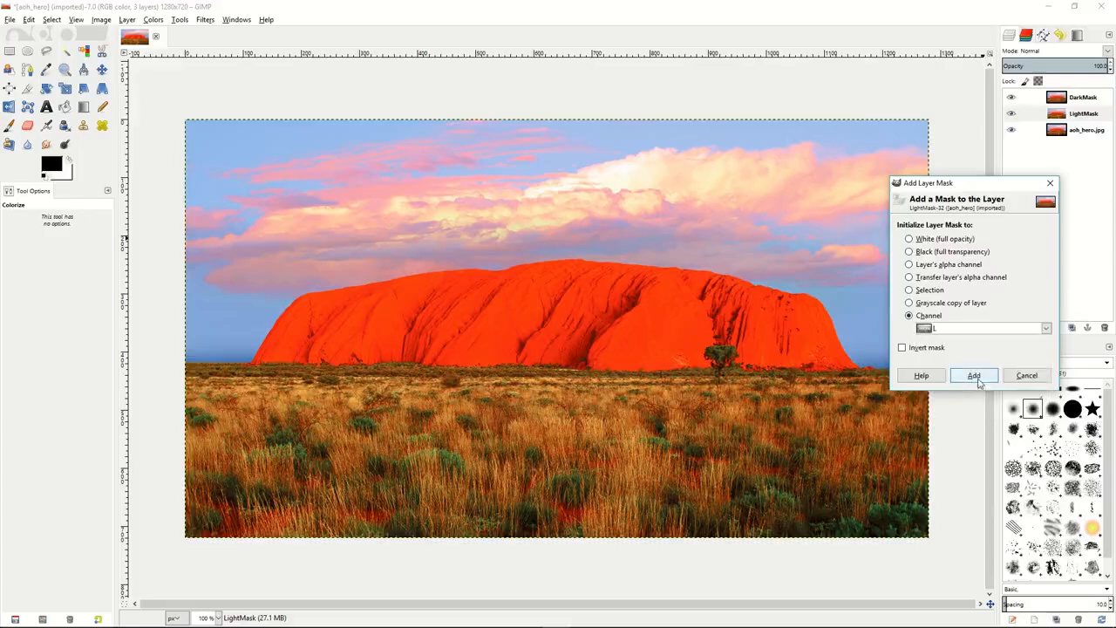
left_click(973, 375)
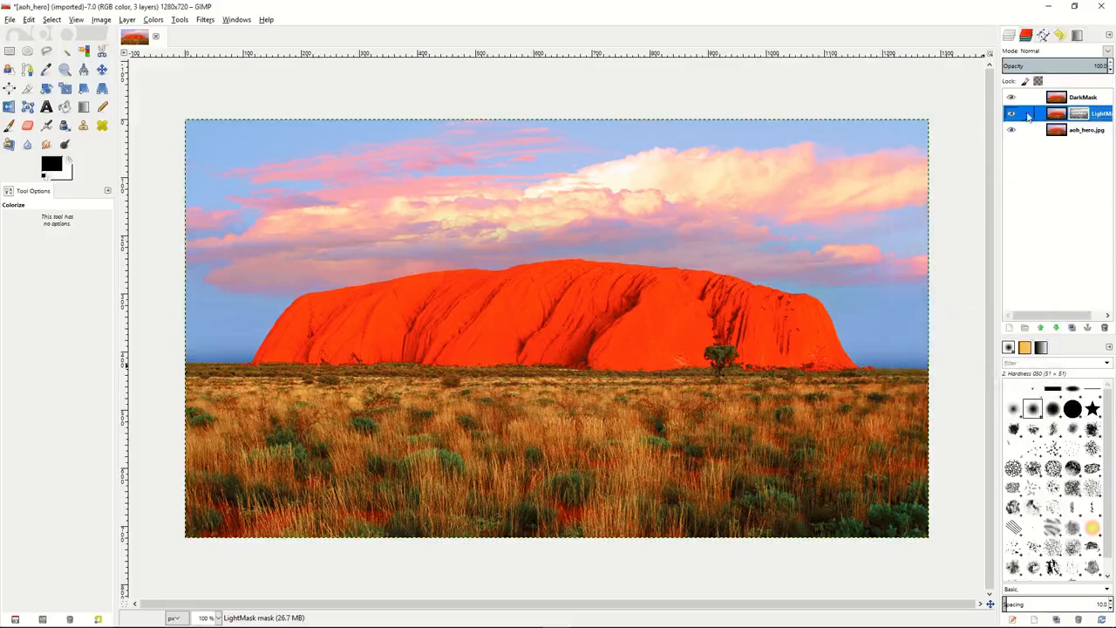
Step: Hide the DarkMask layer and temporarily hide the aoh_hero.jpg layer to check the masked LightMask layer alone
left_click(1011, 97)
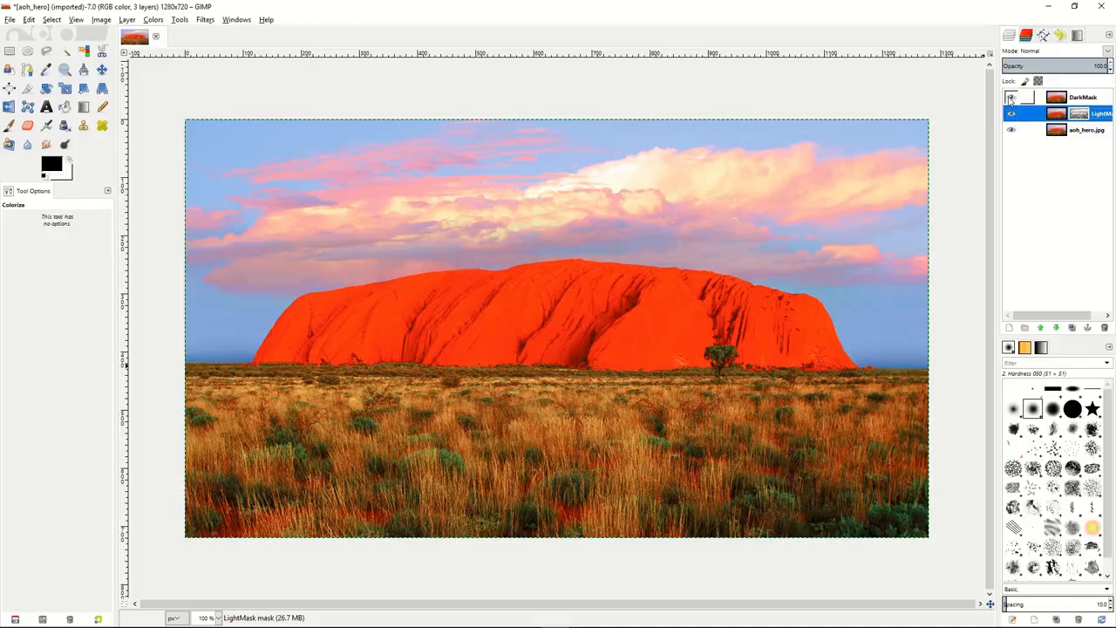
left_click(1010, 130)
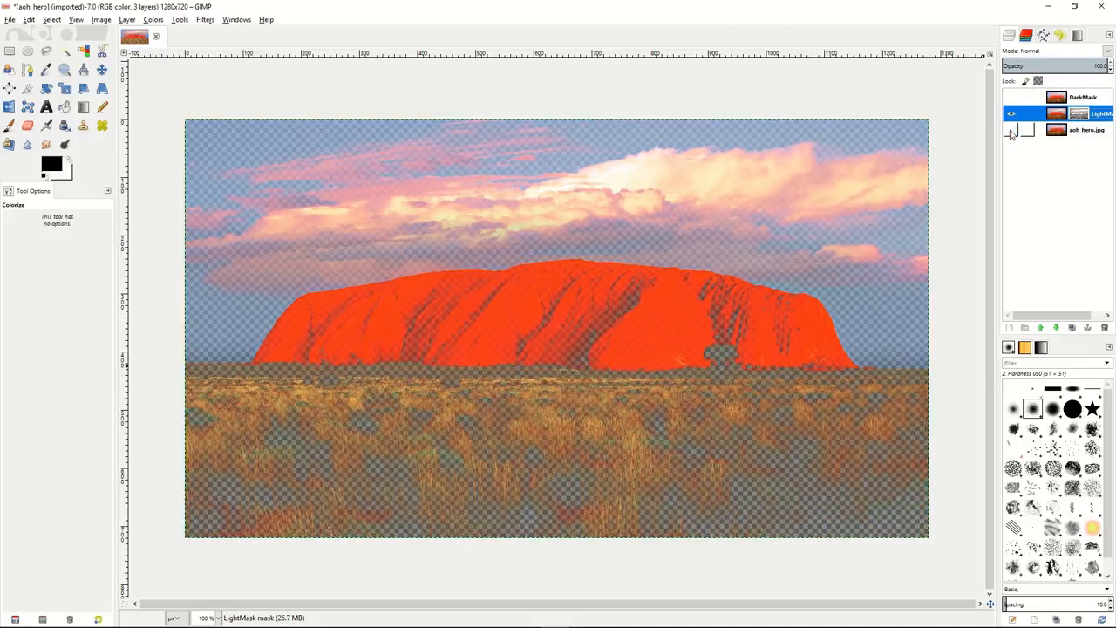
left_click(1010, 130)
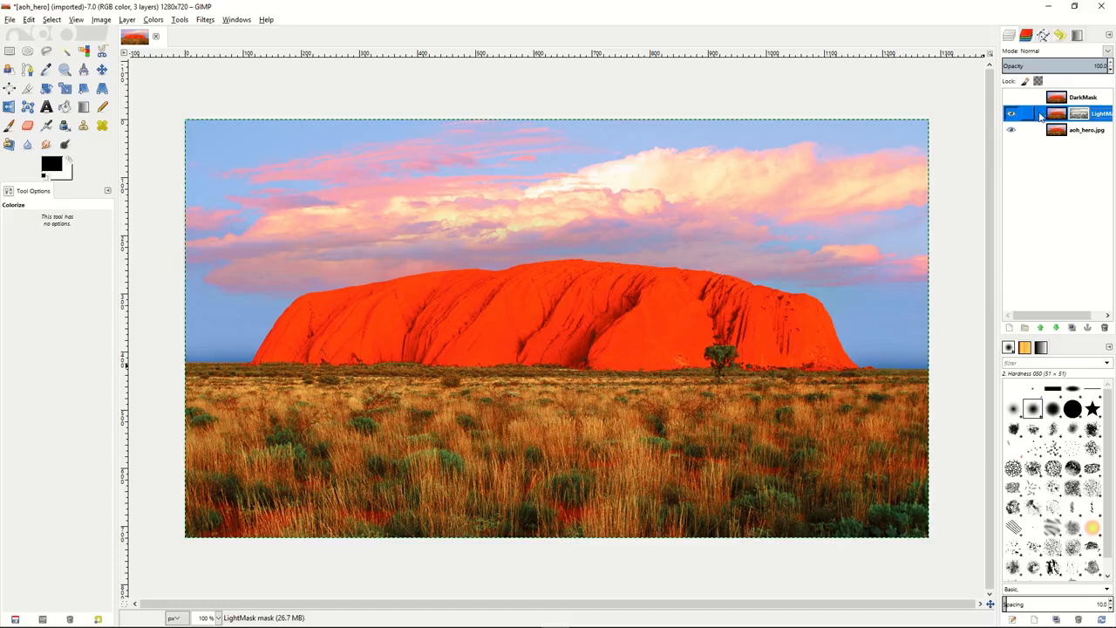
Step: Colorize the LightMask layer with hue 287 and lightness 6, and toggle the DarkMask layer's visibility to compare before and after
left_click(153, 19)
left_click(163, 63)
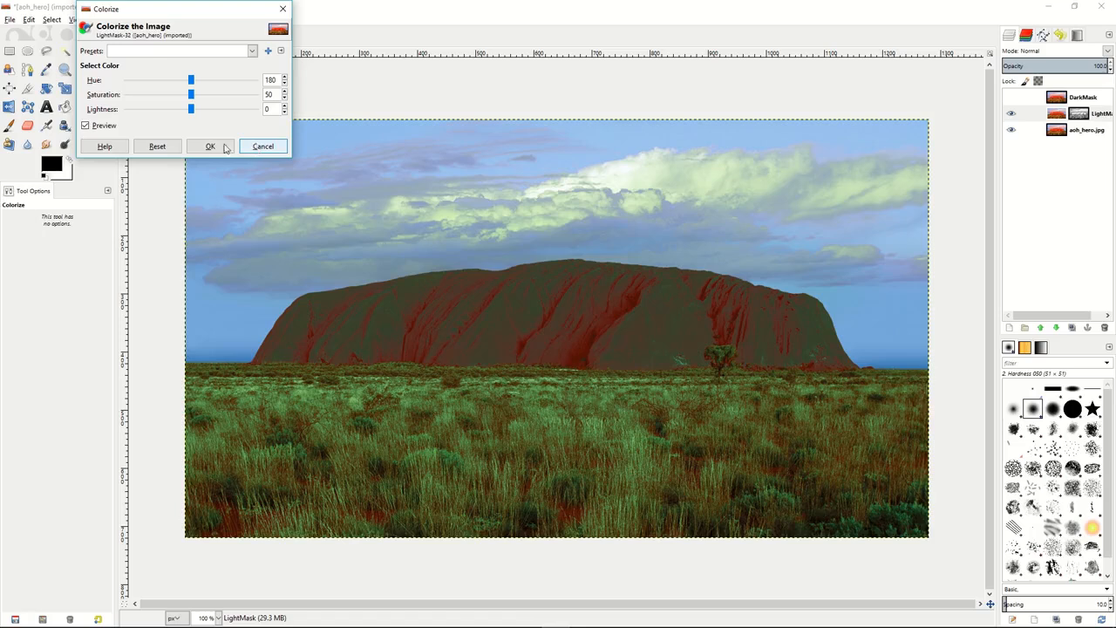
left_click(195, 79)
left_click_drag(195, 79, 197, 113)
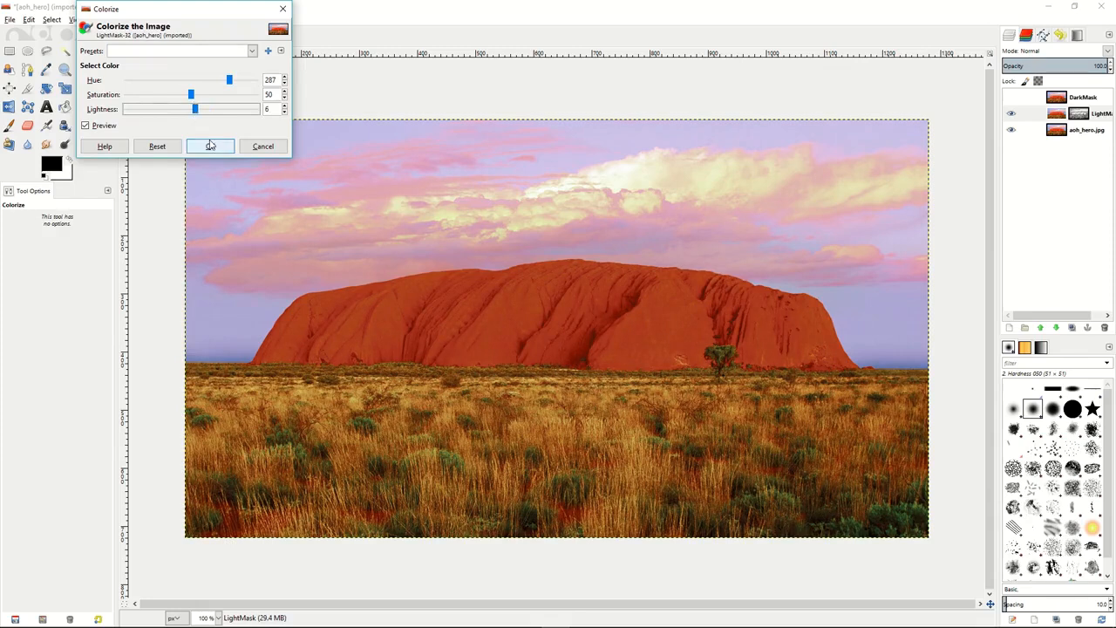
left_click(210, 146)
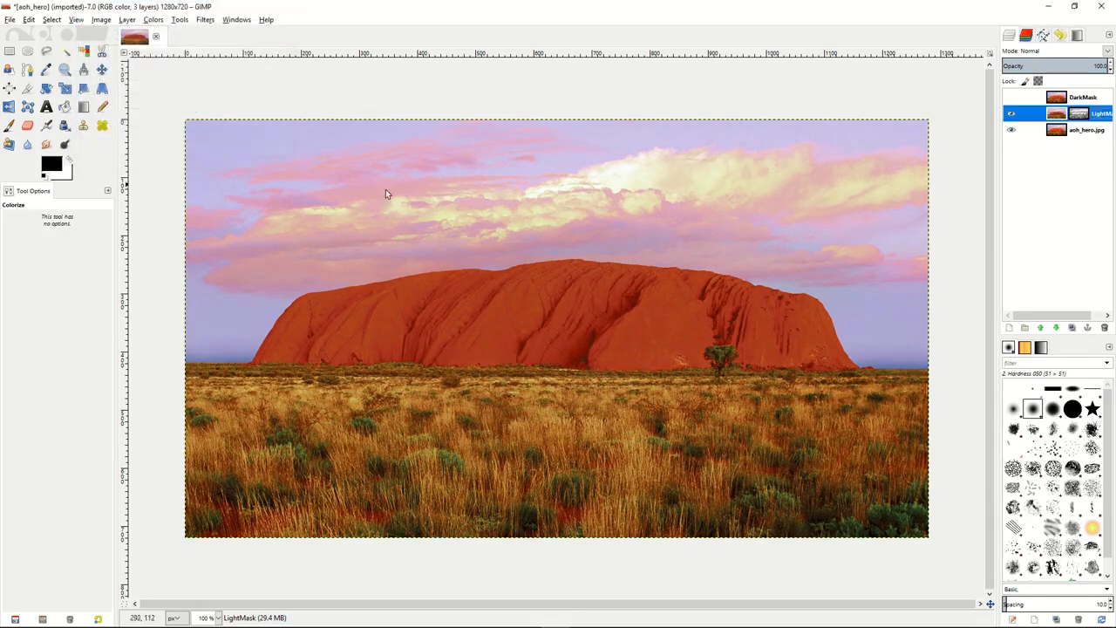
left_click(1011, 98)
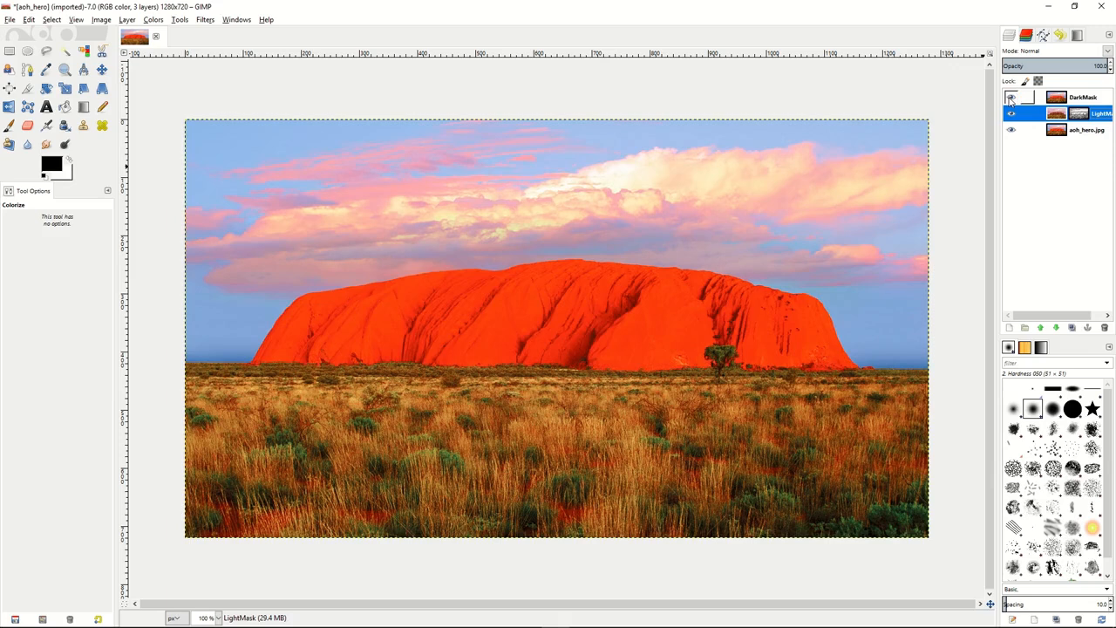
left_click(1011, 98)
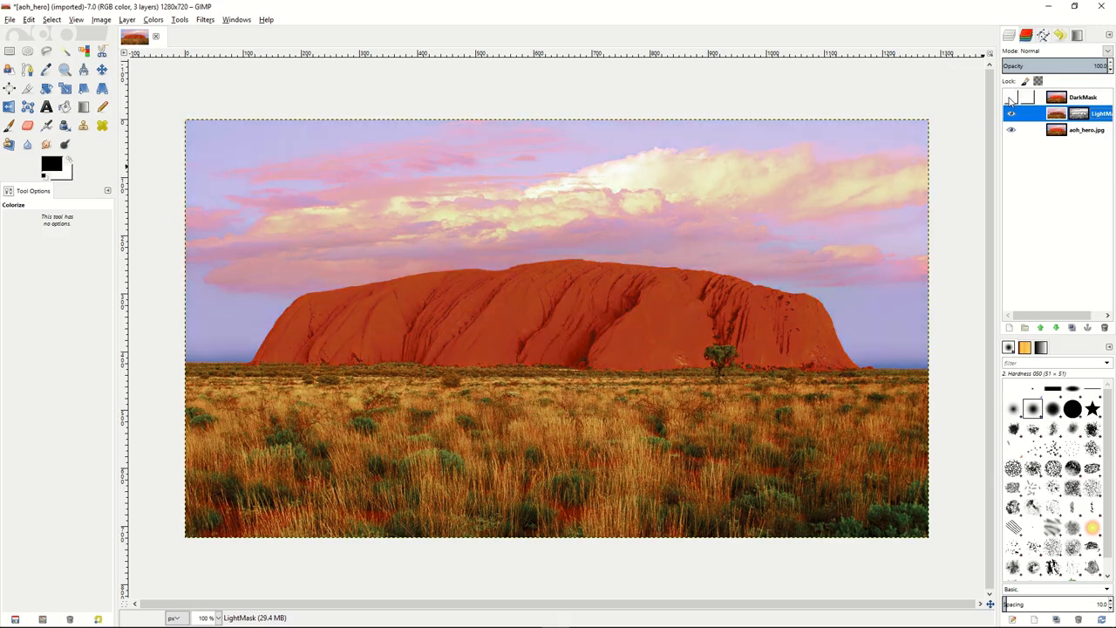